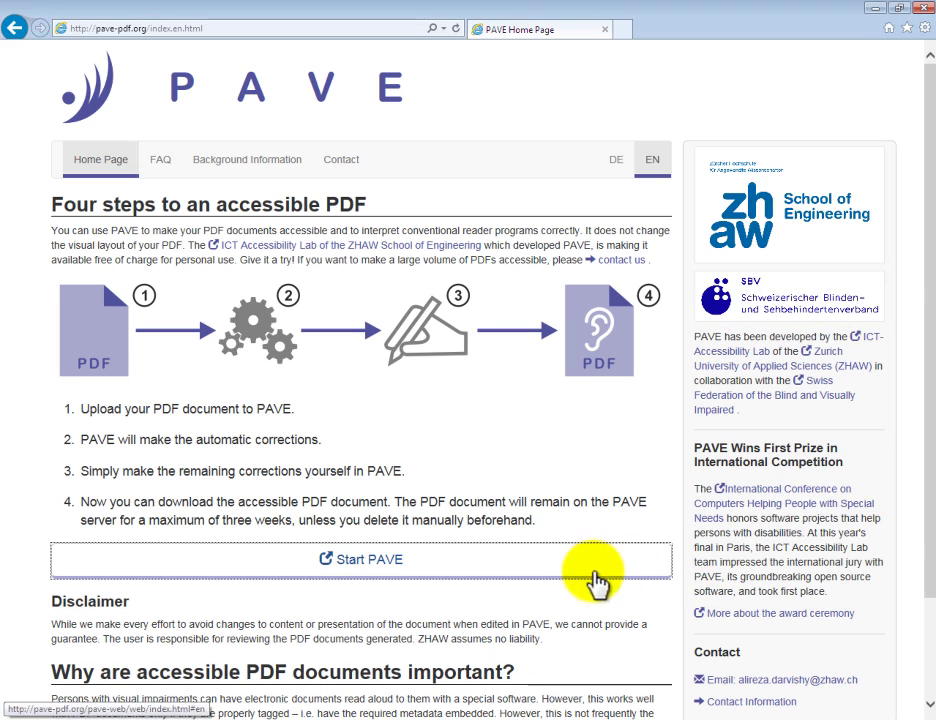
Step: Launch PAVE's upload page and drag simple_tutorial_en.pdf from the desktop onto it
{"action": "left_click", "coordinate": [600, 574]}
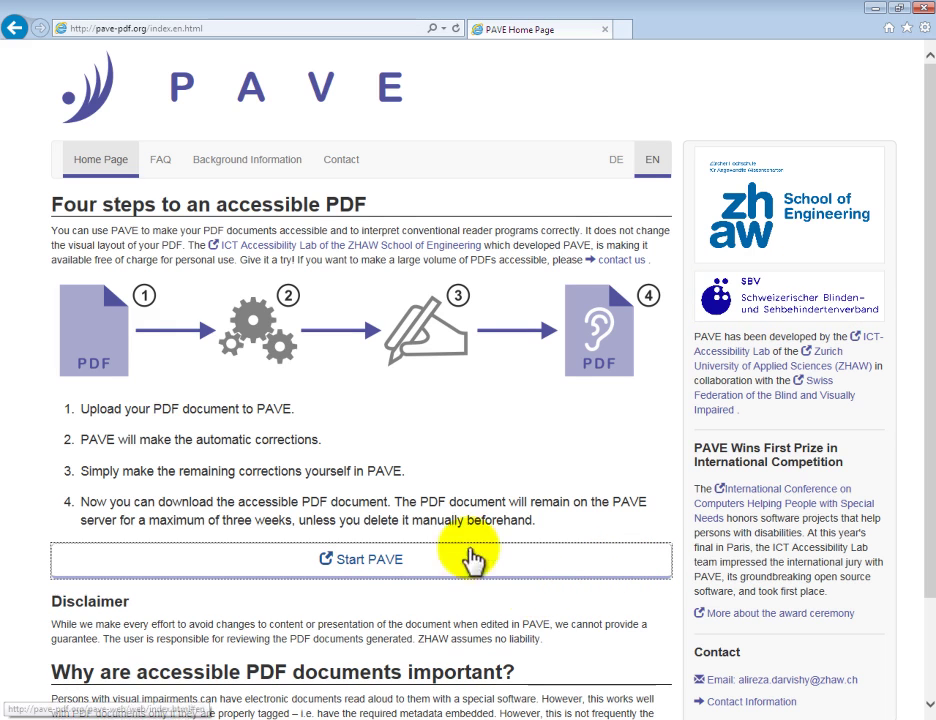
{"action": "left_click", "coordinate": [388, 572]}
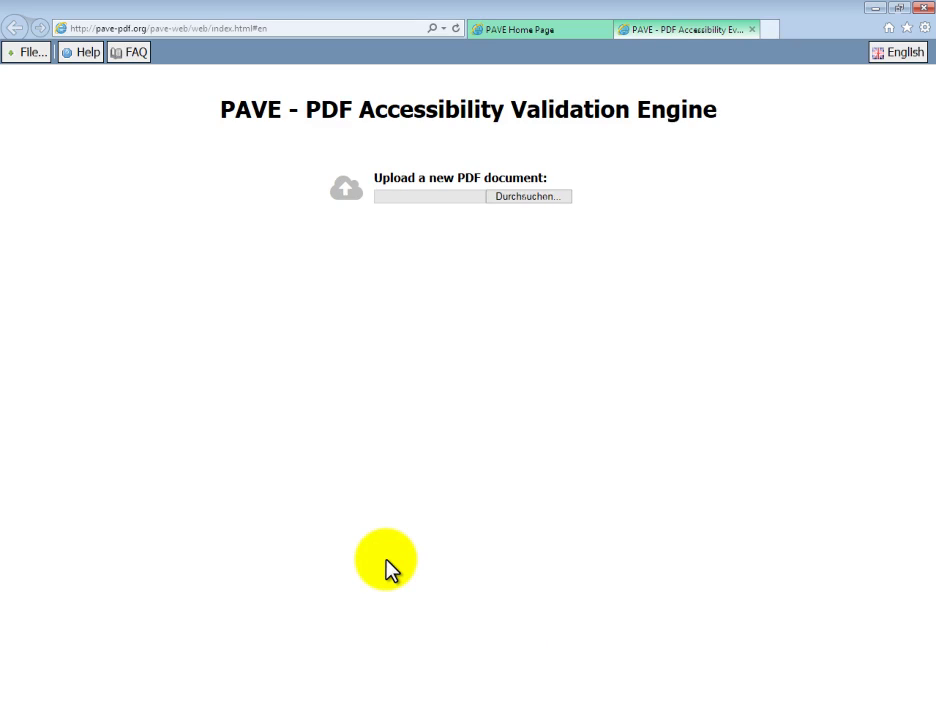
{"action": "key", "text": "alt+Tab"}
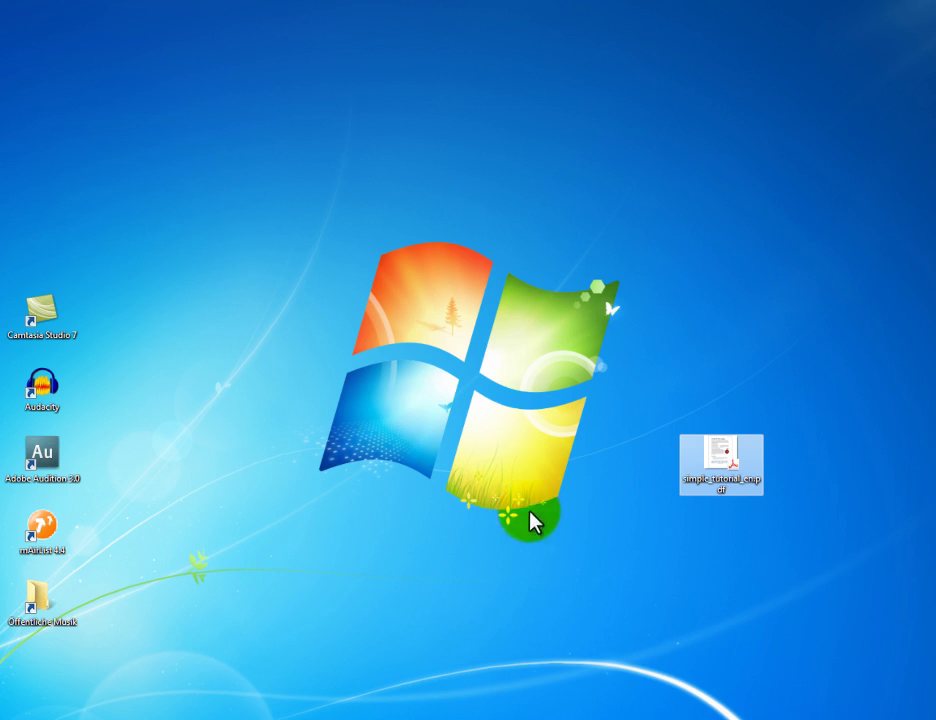
{"action": "left_click_drag", "start_coordinate": [717, 462], "coordinate": [477, 182]}
{"action": "key", "text": "alt+Tab"}
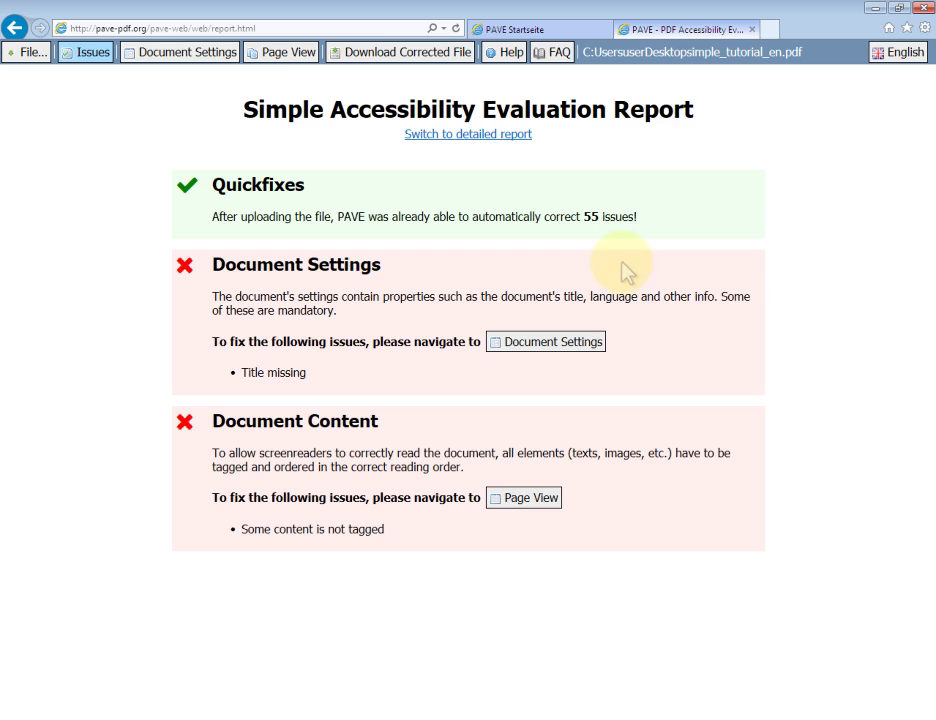
Step: In Document Settings, enter 'Title' as the title, choose English (en), and save
{"action": "left_click", "coordinate": [205, 55]}
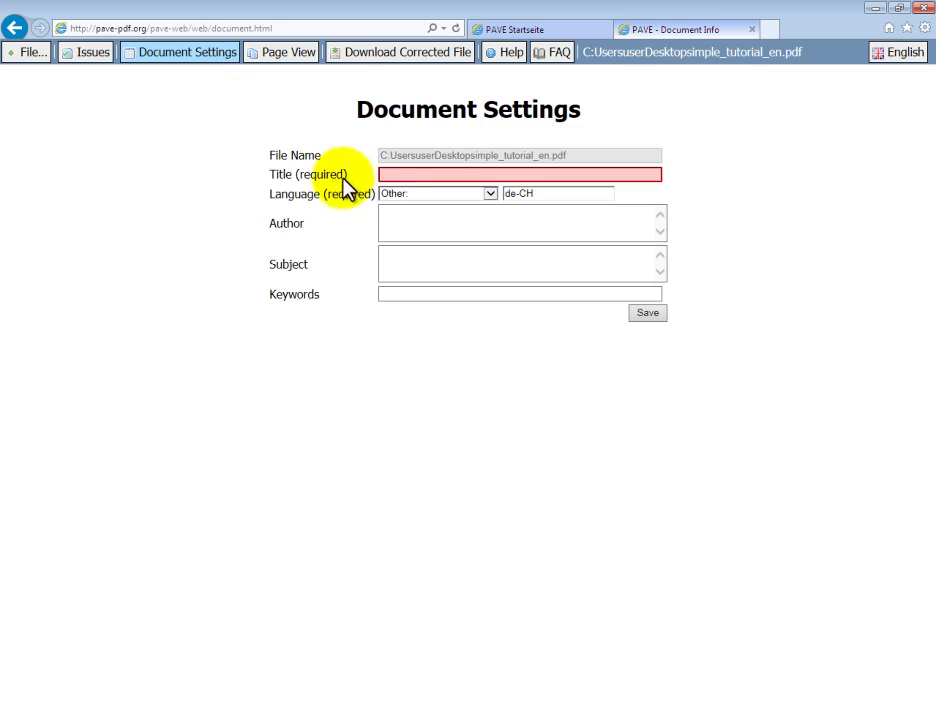
{"action": "left_click", "coordinate": [389, 177]}
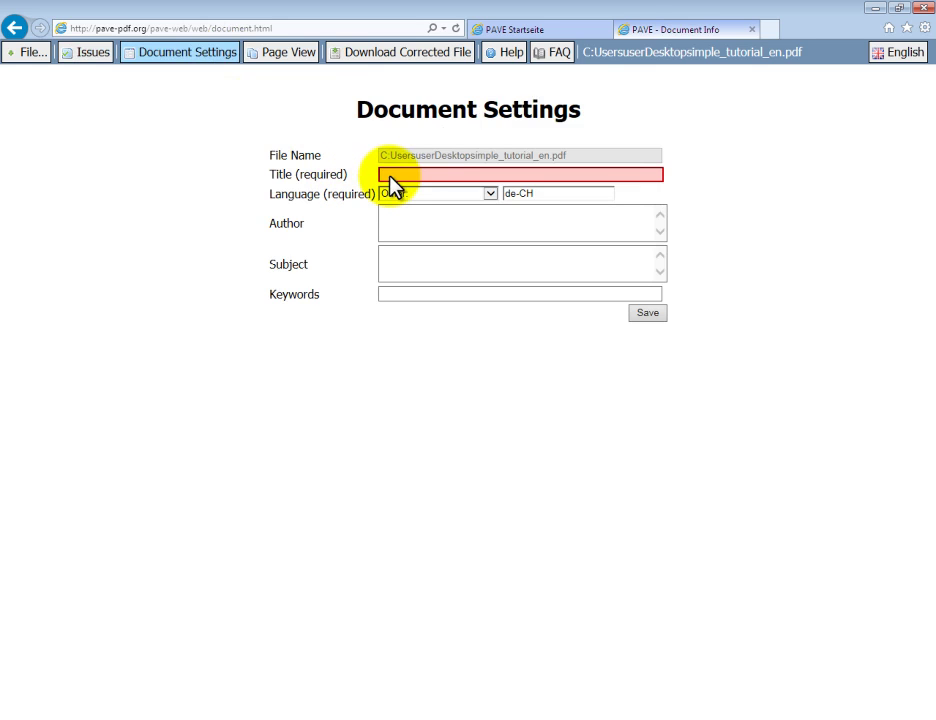
{"action": "type", "text": "Title"}
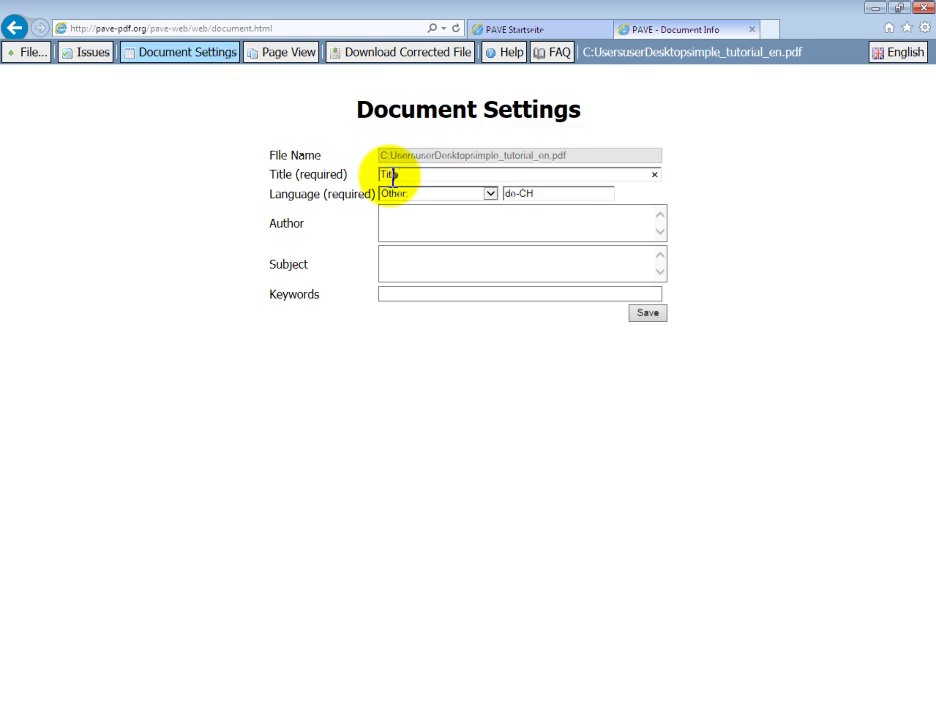
{"action": "left_click", "coordinate": [383, 232]}
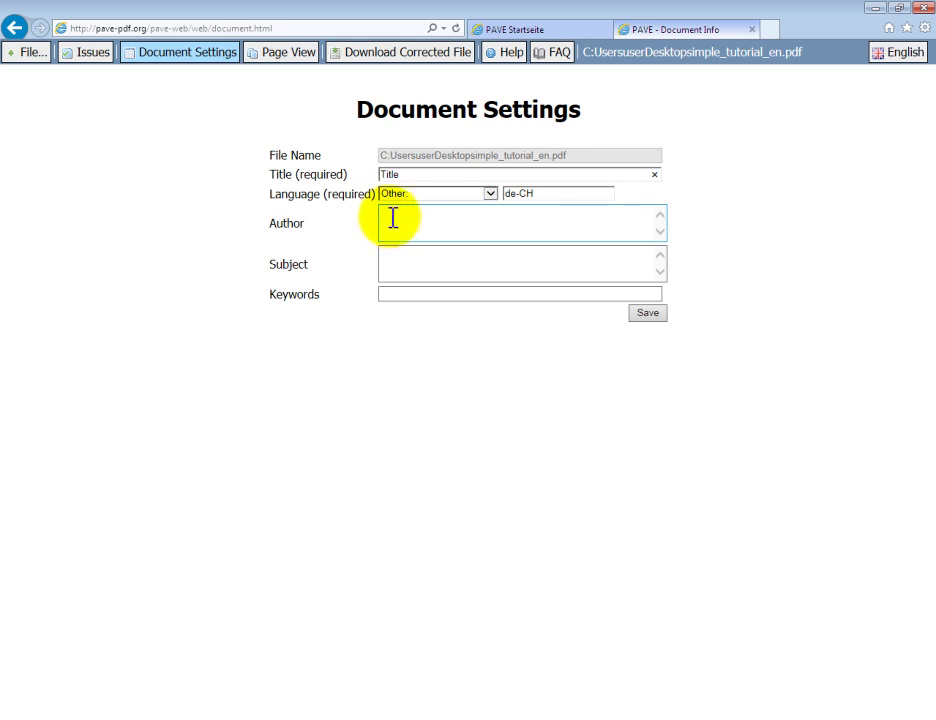
{"action": "left_click", "coordinate": [491, 194]}
{"action": "left_click_drag", "start_coordinate": [493, 204], "coordinate": [497, 148]}
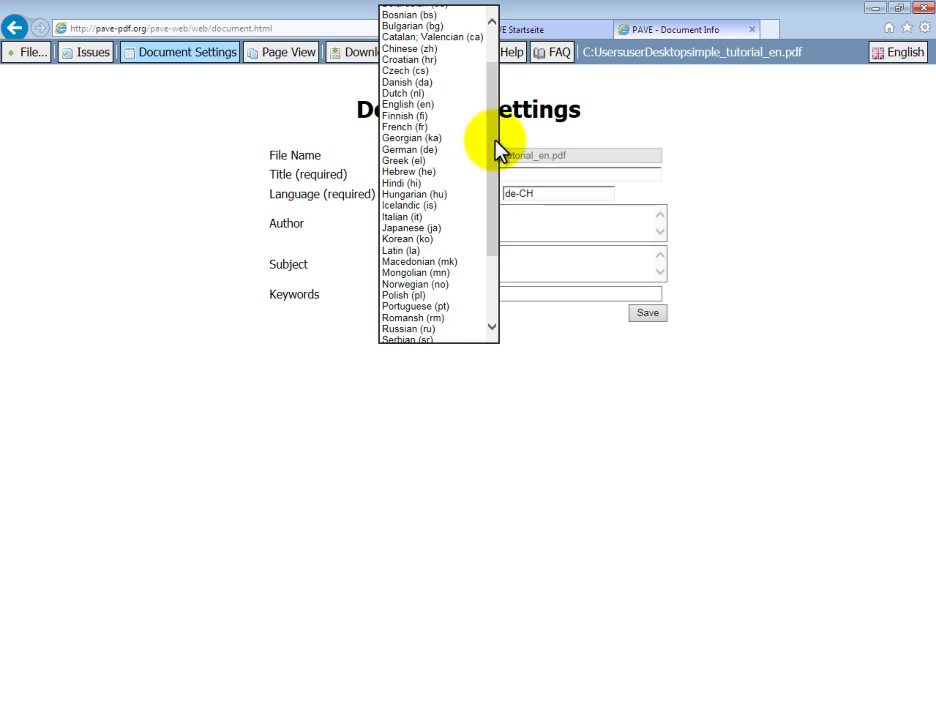
{"action": "left_click", "coordinate": [455, 105]}
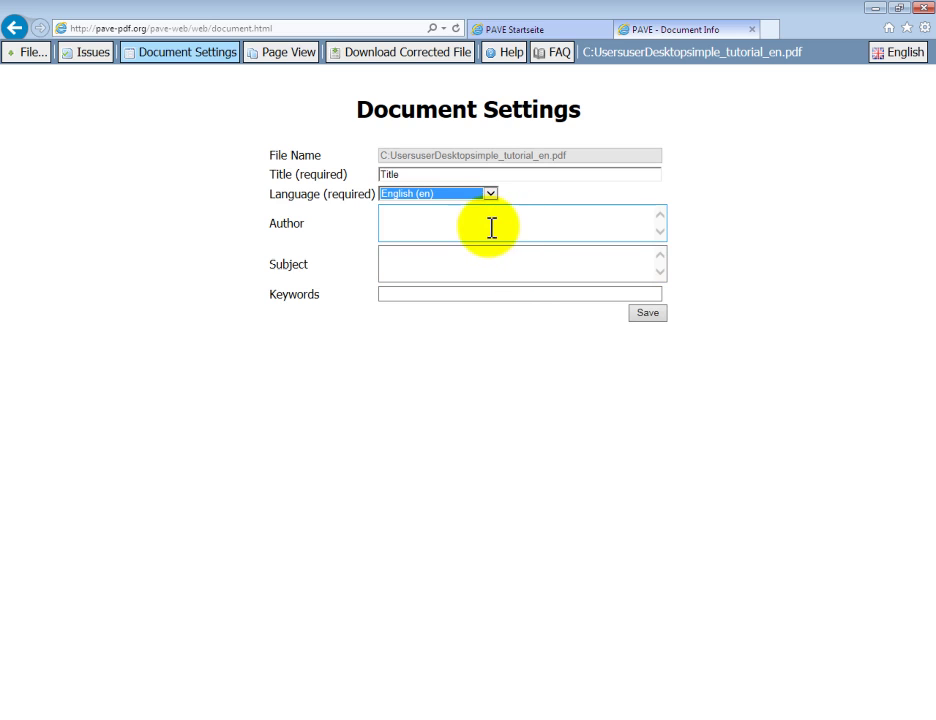
{"action": "left_click", "coordinate": [645, 313]}
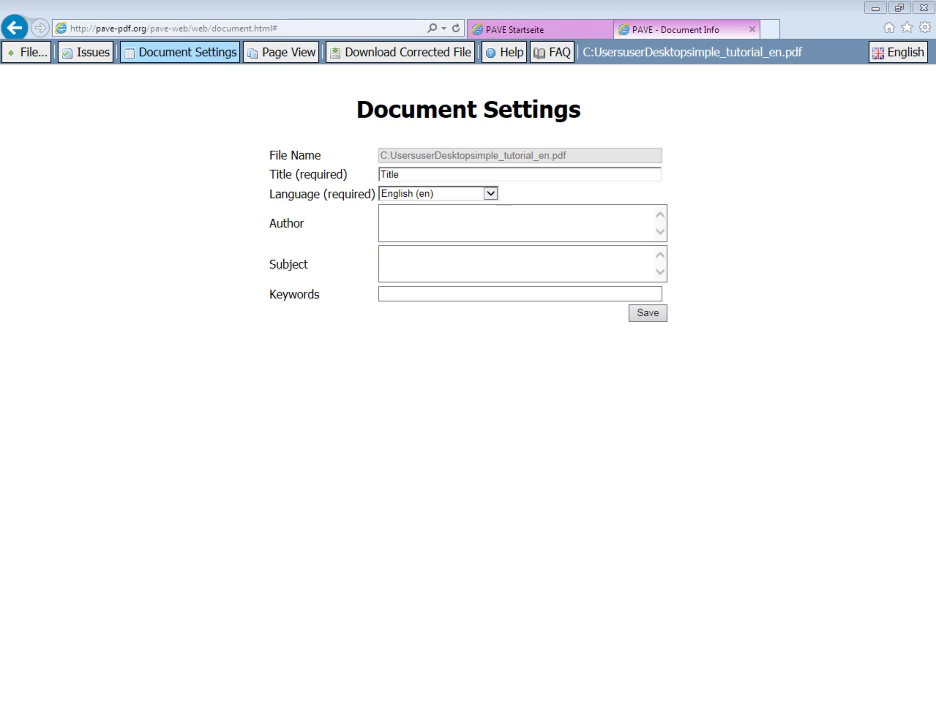
Step: Switch to Page View and dismiss the Editing in Simple Mode notice
{"action": "left_click", "coordinate": [272, 58]}
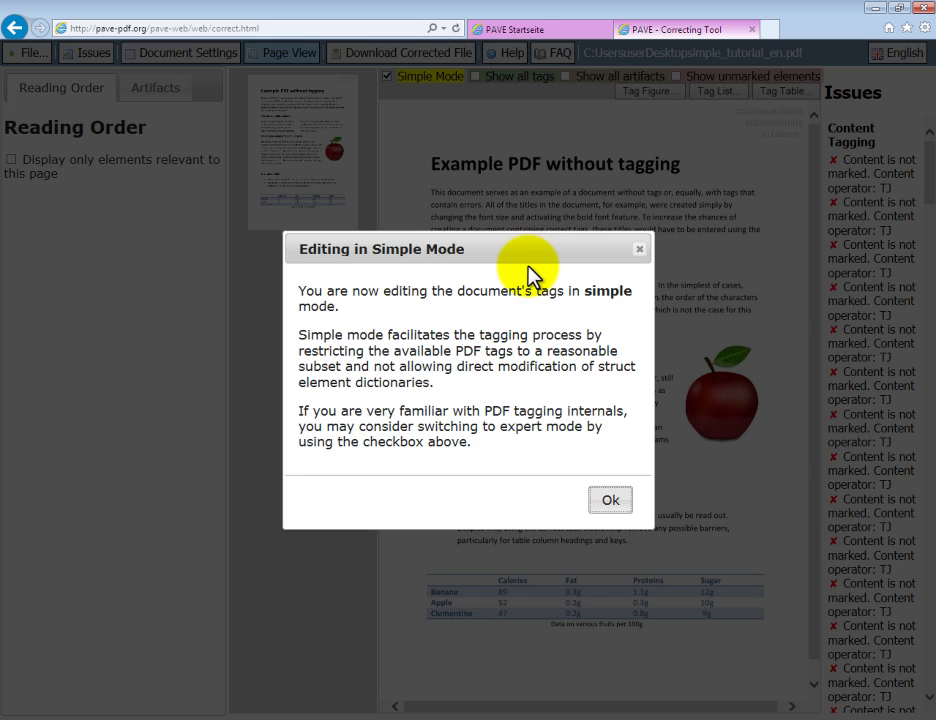
{"action": "left_click", "coordinate": [610, 502]}
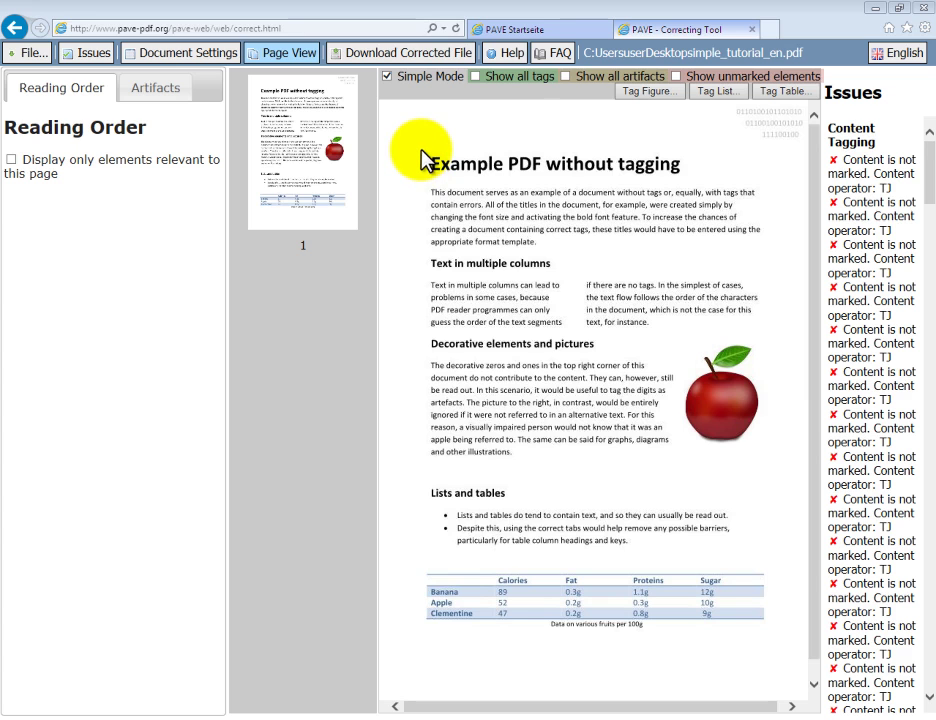
Step: Box the 'Example PDF without tagging' title and add it as a Heading level 1 tag
{"action": "left_click_drag", "start_coordinate": [422, 150], "coordinate": [695, 182]}
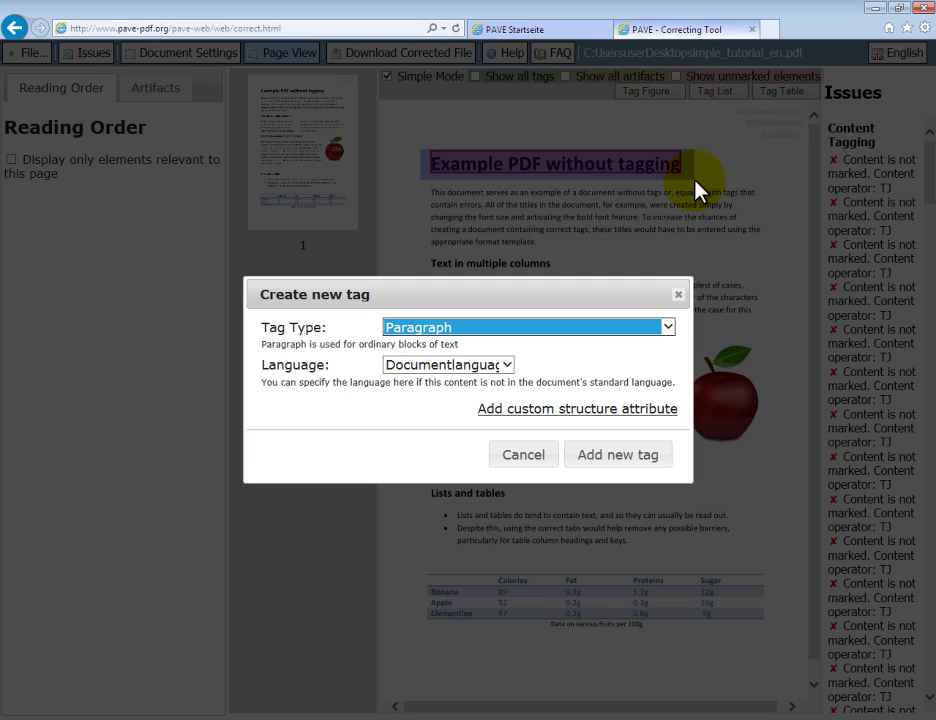
{"action": "left_click", "coordinate": [670, 330]}
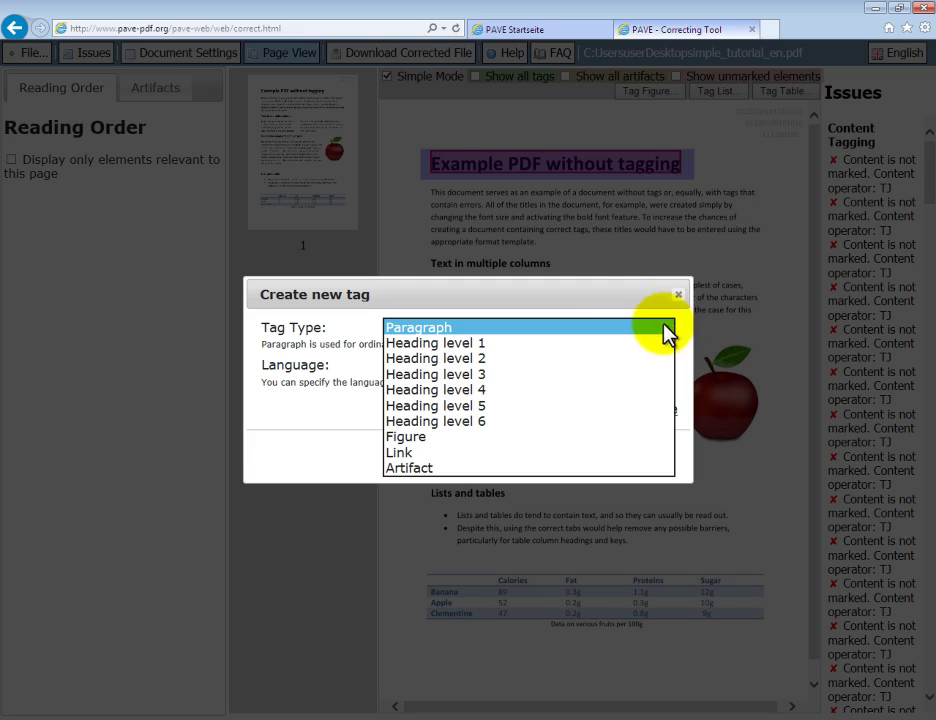
{"action": "left_click", "coordinate": [535, 346]}
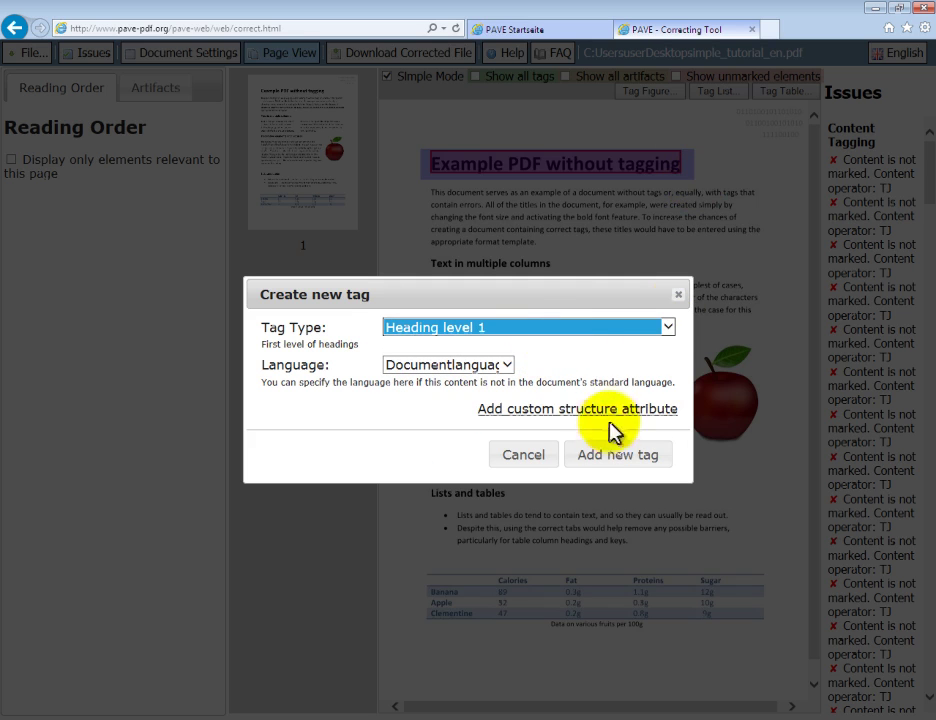
{"action": "left_click", "coordinate": [614, 458]}
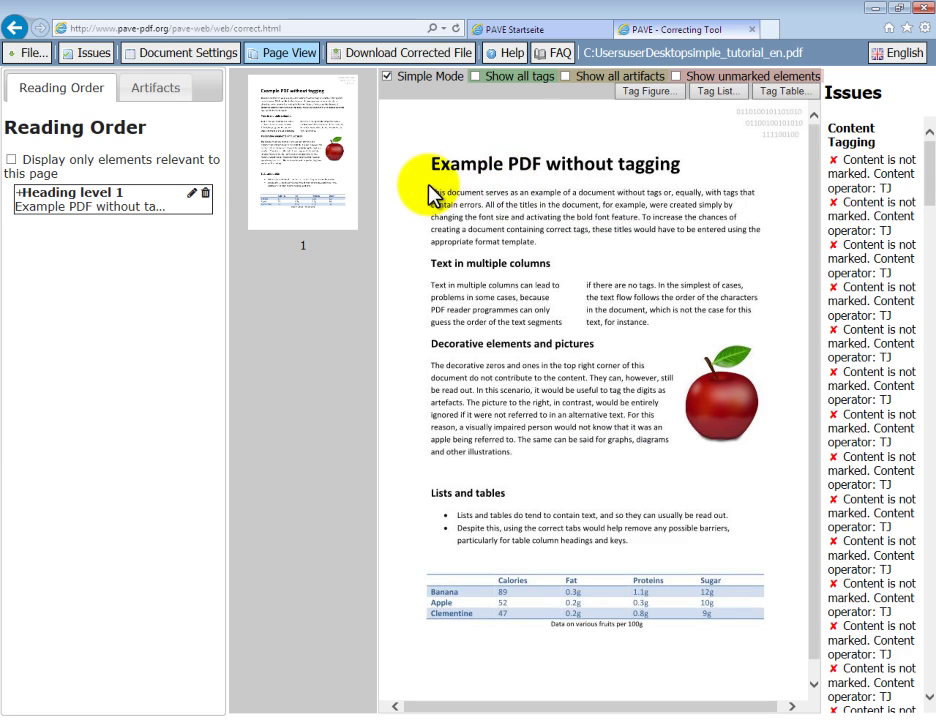
Step: Box the paragraph beginning 'This document serves as…' and add it with a Paragraph tag
{"action": "left_click_drag", "start_coordinate": [428, 186], "coordinate": [506, 252]}
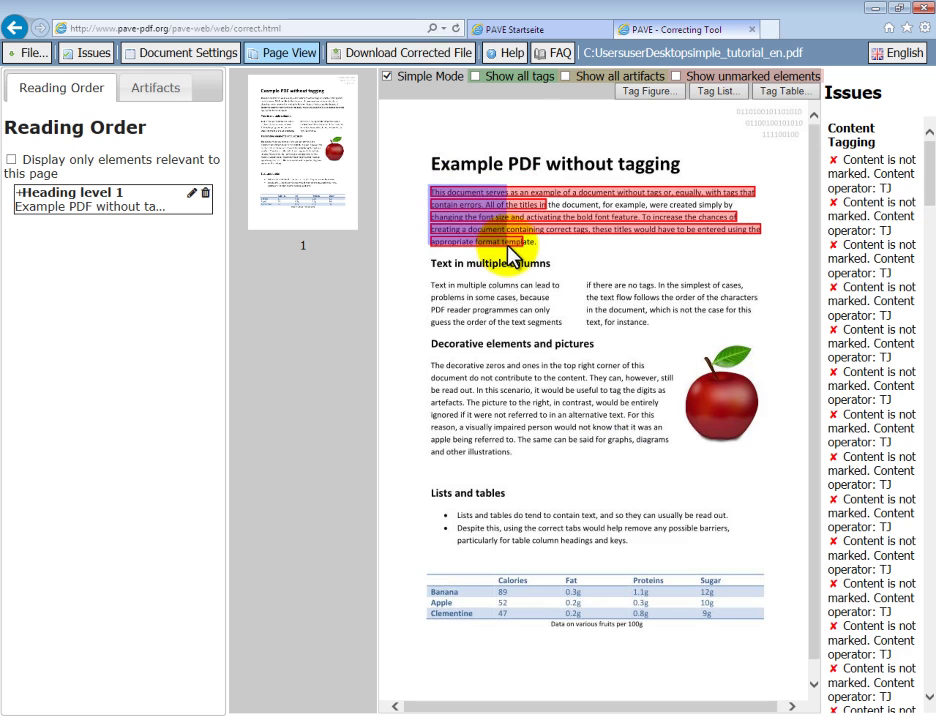
{"action": "left_click_drag", "start_coordinate": [508, 246], "coordinate": [778, 255]}
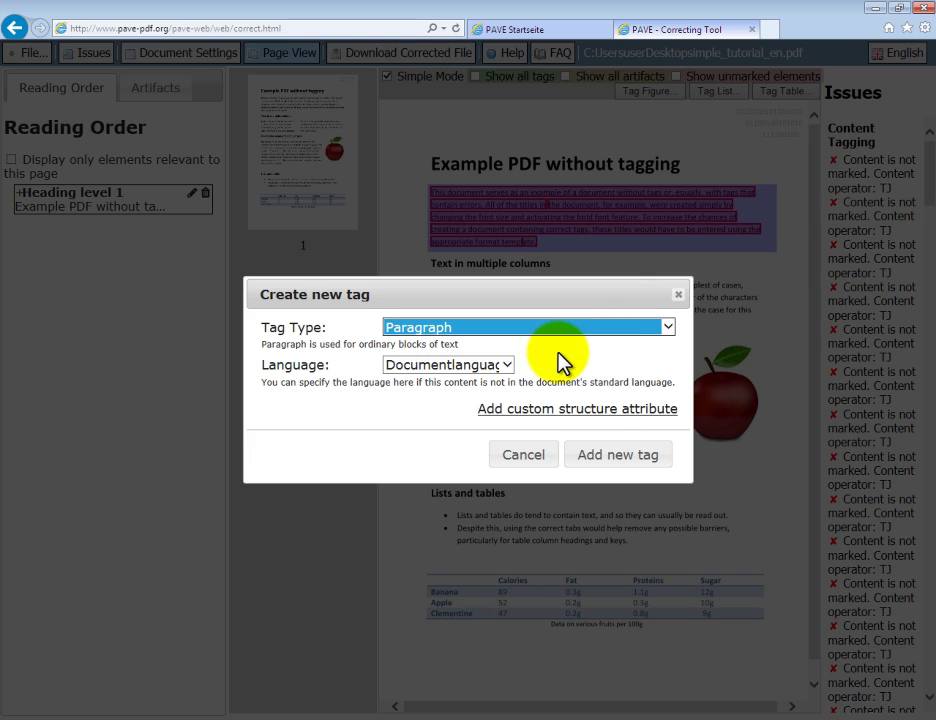
{"action": "left_click", "coordinate": [615, 457]}
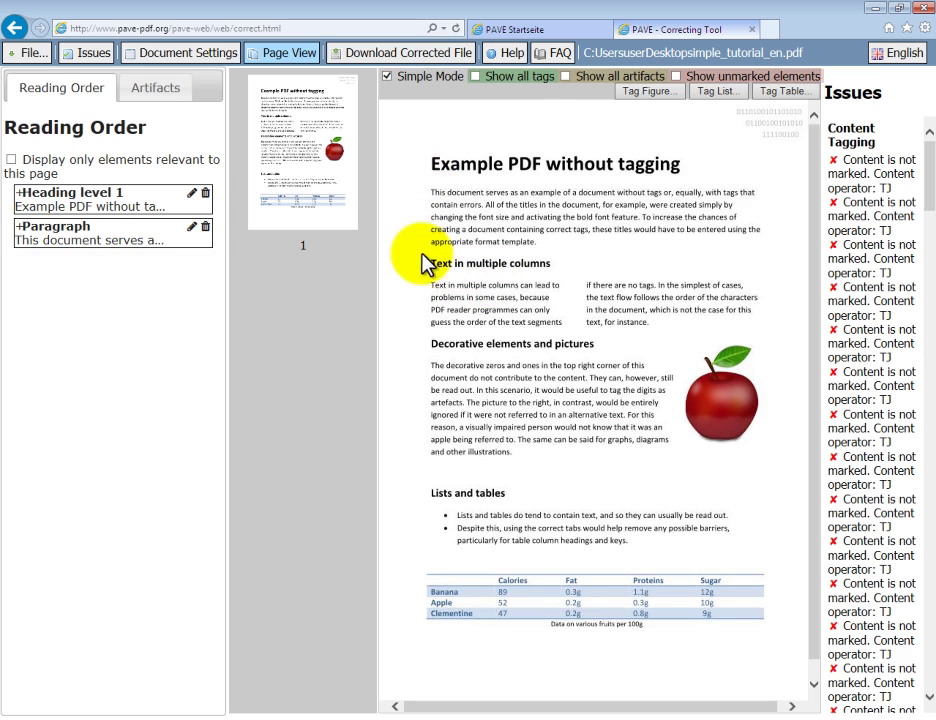
Step: Box the 'Text in multiple columns' subheading and add it as a Heading level 2 tag
{"action": "left_click_drag", "start_coordinate": [428, 258], "coordinate": [563, 284]}
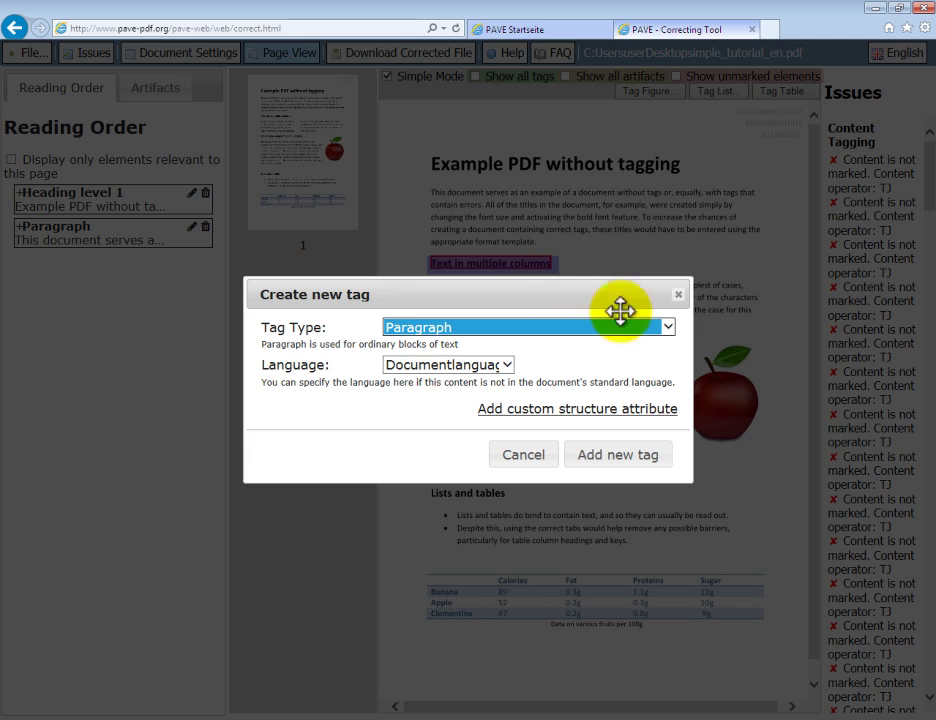
{"action": "left_click", "coordinate": [666, 328]}
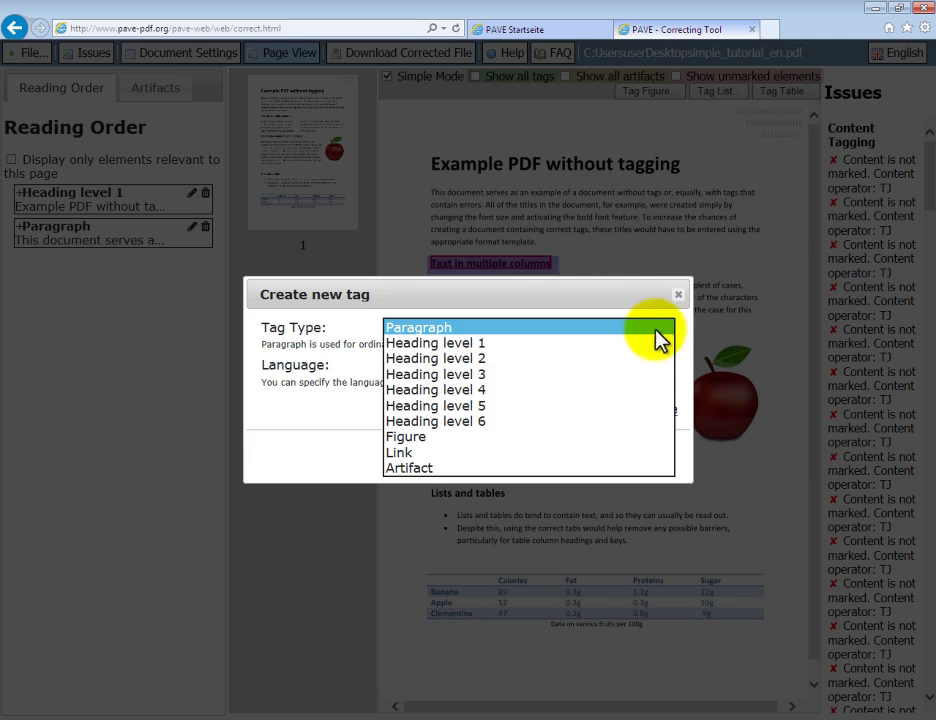
{"action": "left_click", "coordinate": [489, 358]}
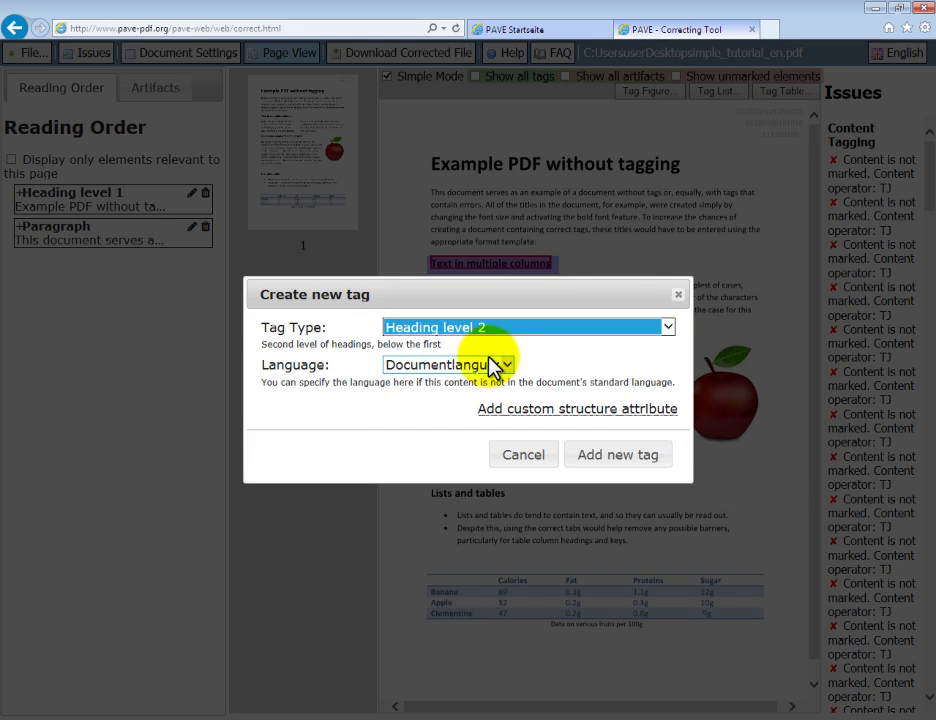
{"action": "left_click", "coordinate": [620, 458]}
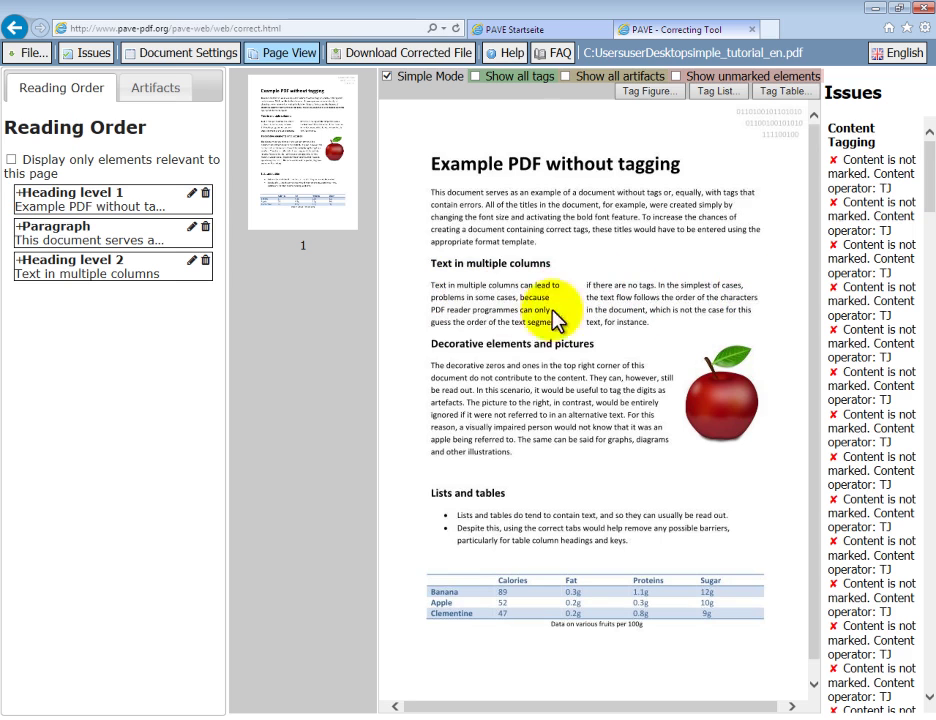
Step: Add Paragraph tags to the left-column text, then to the right-column text
{"action": "left_click_drag", "start_coordinate": [425, 280], "coordinate": [574, 333]}
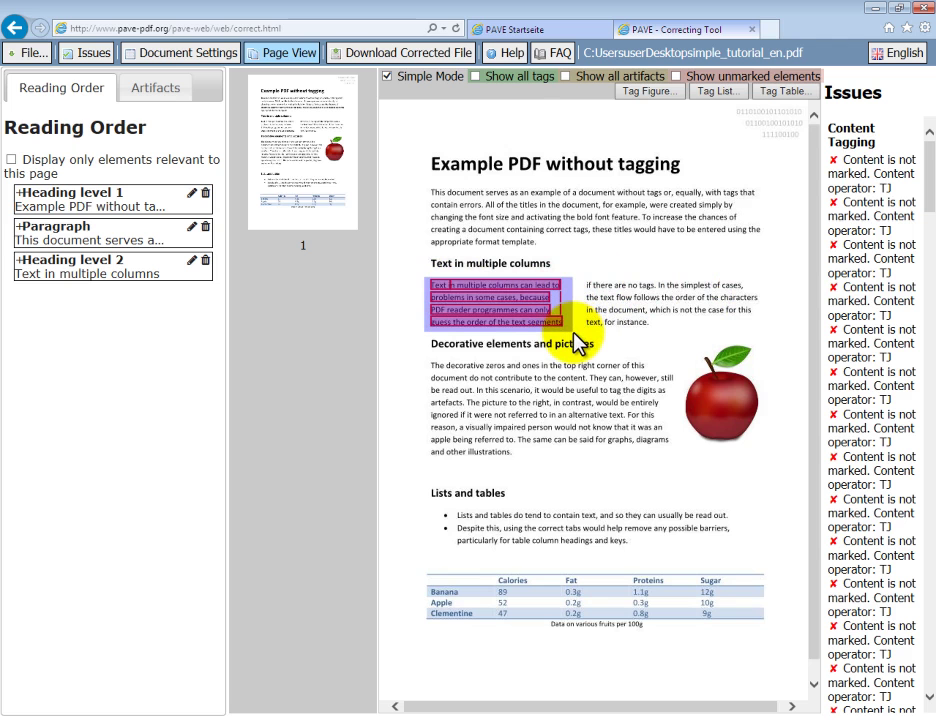
{"action": "left_click_drag", "start_coordinate": [575, 342], "coordinate": [575, 343]}
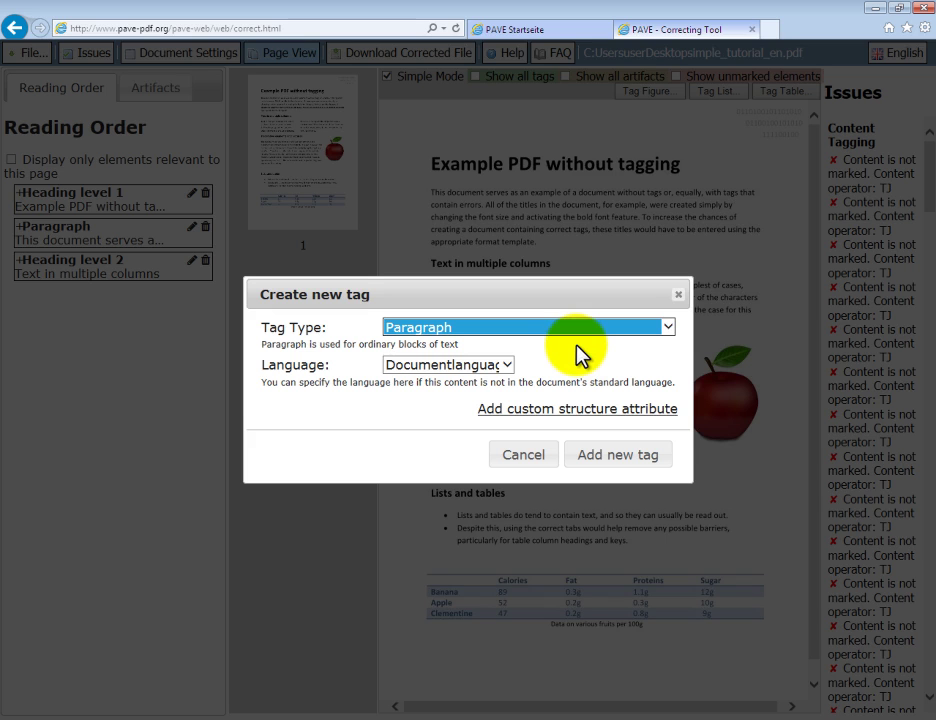
{"action": "left_click", "coordinate": [603, 456]}
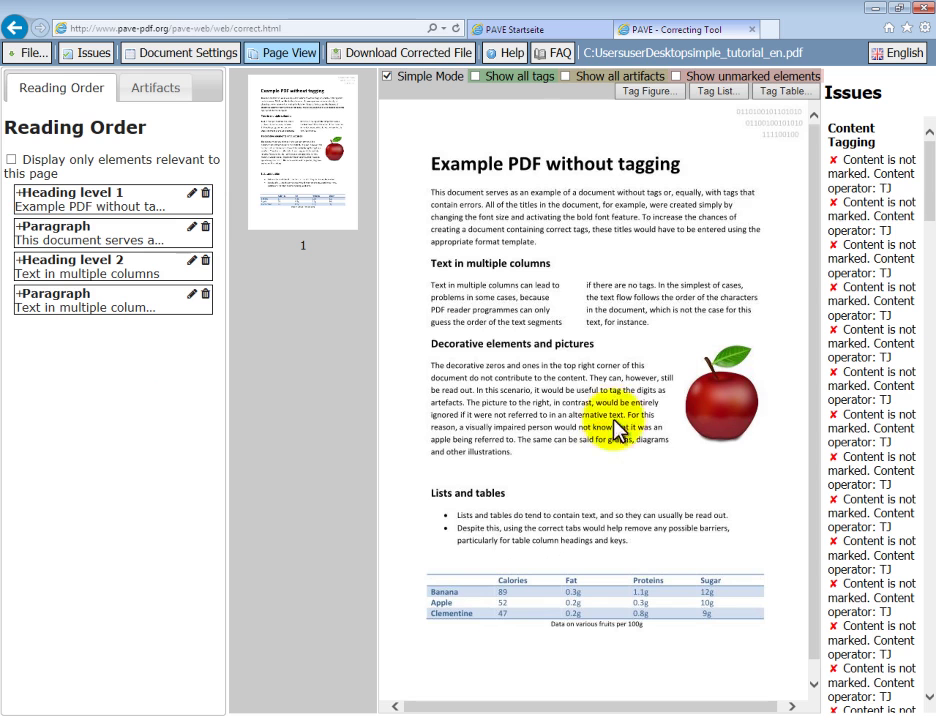
{"action": "left_click_drag", "start_coordinate": [585, 287], "coordinate": [770, 340]}
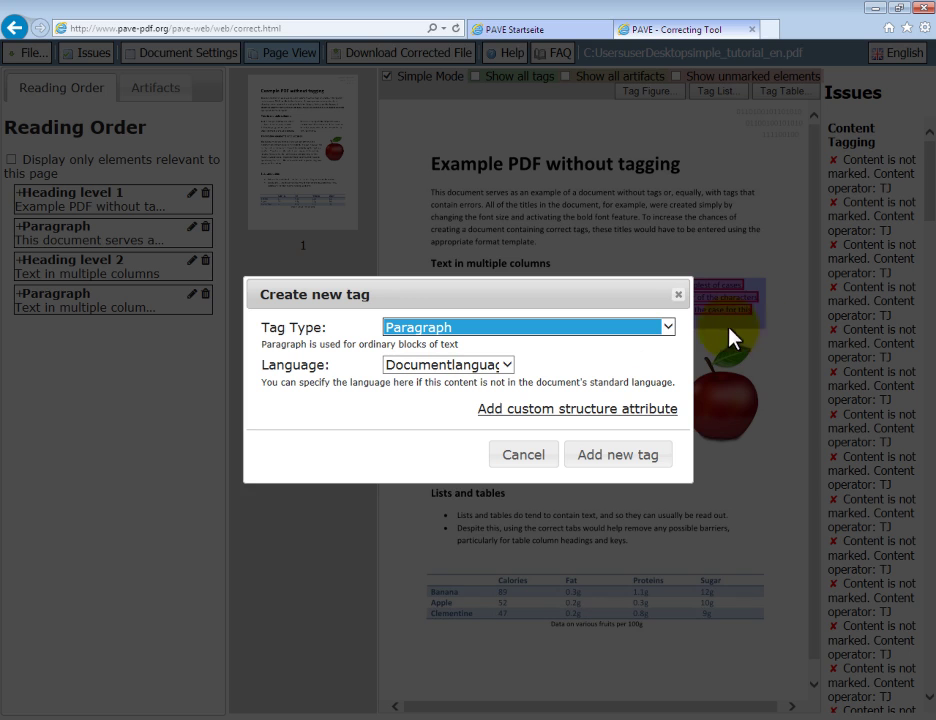
{"action": "left_click", "coordinate": [620, 455]}
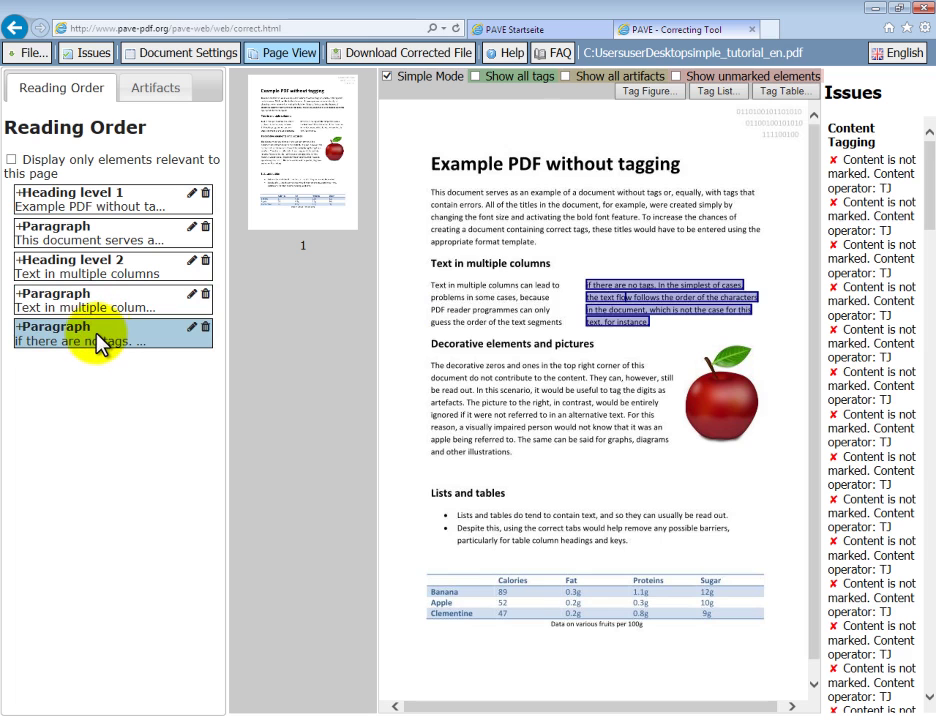
{"action": "left_click_drag", "start_coordinate": [96, 334], "coordinate": [96, 296]}
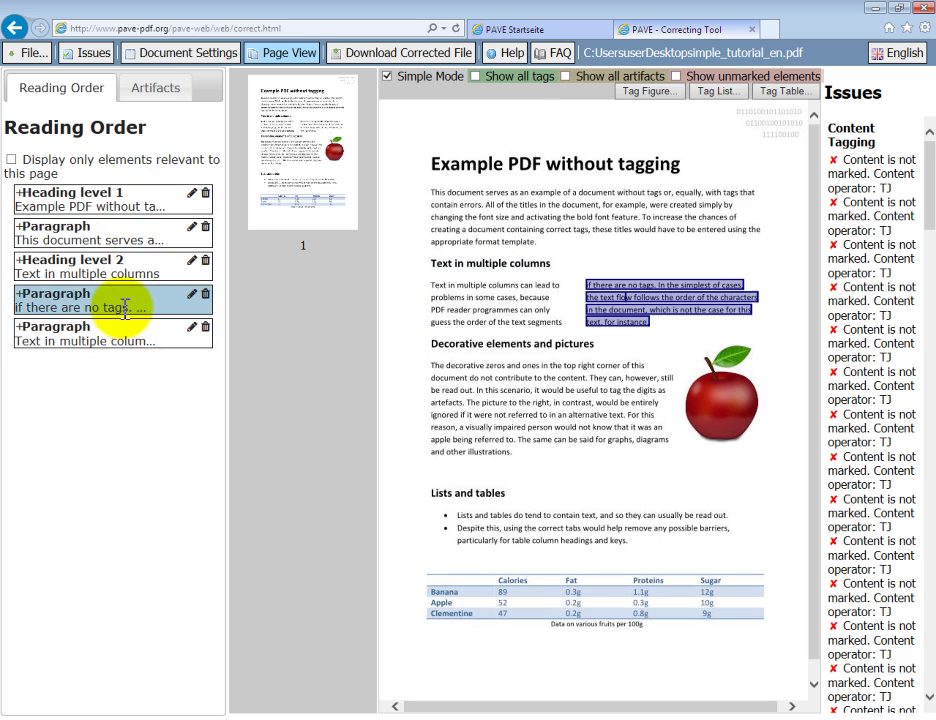
{"action": "left_click_drag", "start_coordinate": [124, 308], "coordinate": [119, 366]}
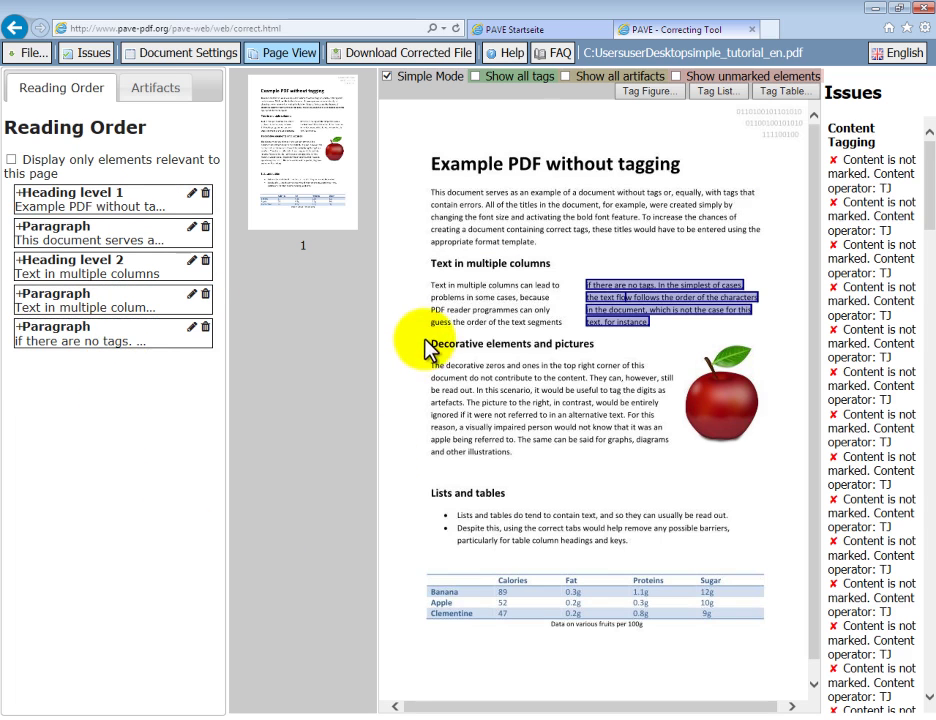
Step: Tag the 'Decorative elements and pictures' heading as Heading level 2
{"action": "left_click", "coordinate": [601, 358]}
{"action": "left_click", "coordinate": [669, 330]}
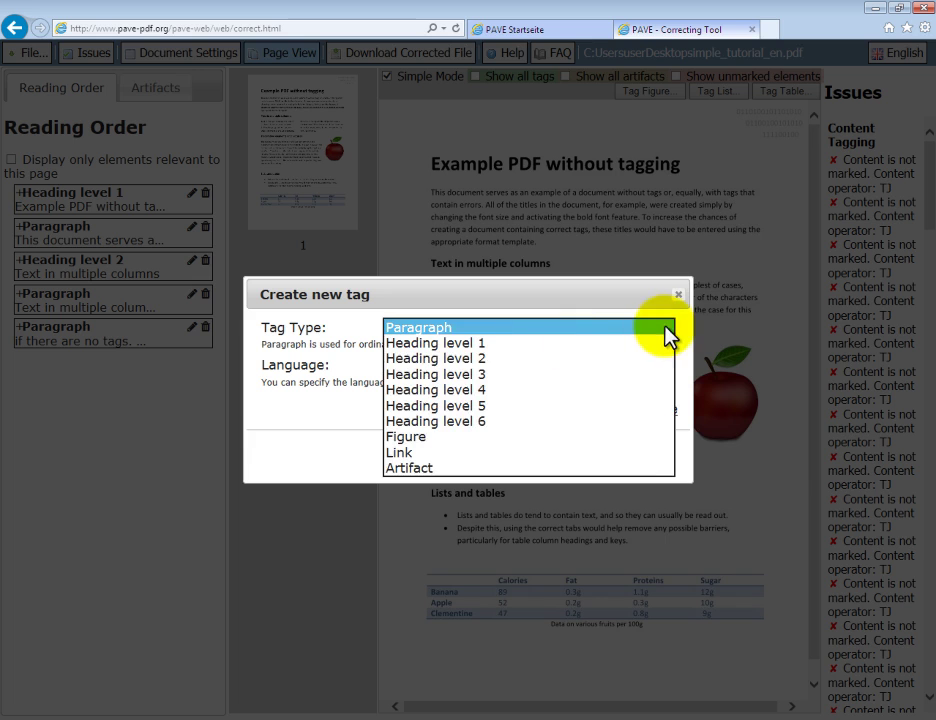
{"action": "left_click", "coordinate": [505, 360]}
{"action": "left_click", "coordinate": [596, 455]}
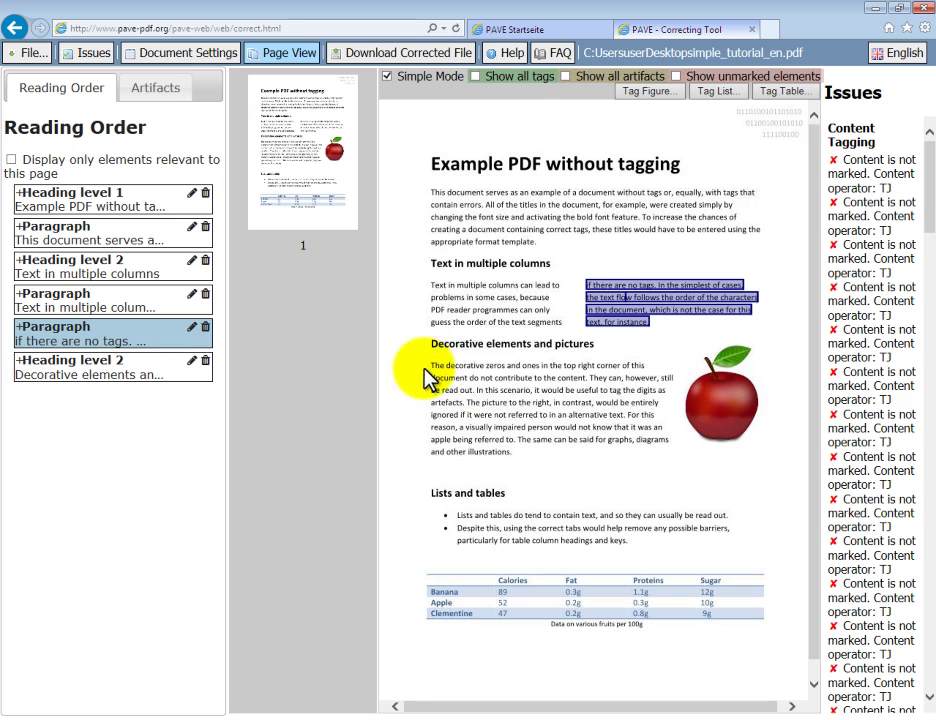
Step: Box the paragraph below that heading and add it as a Paragraph tag
{"action": "left_click_drag", "start_coordinate": [424, 370], "coordinate": [681, 472]}
{"action": "left_click", "coordinate": [665, 331]}
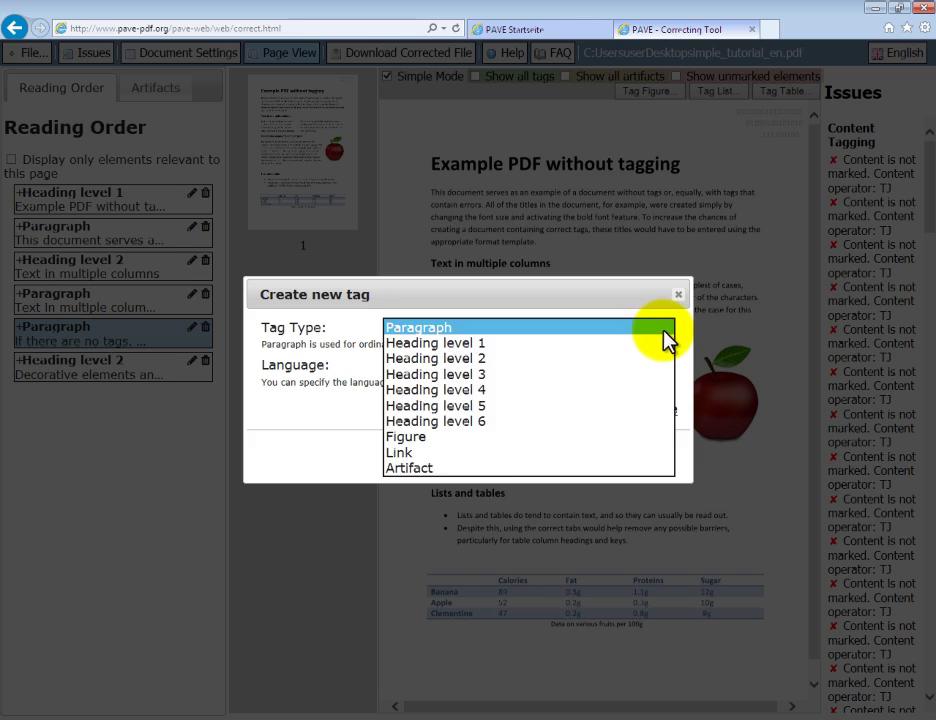
{"action": "left_click", "coordinate": [664, 331]}
{"action": "left_click", "coordinate": [620, 455]}
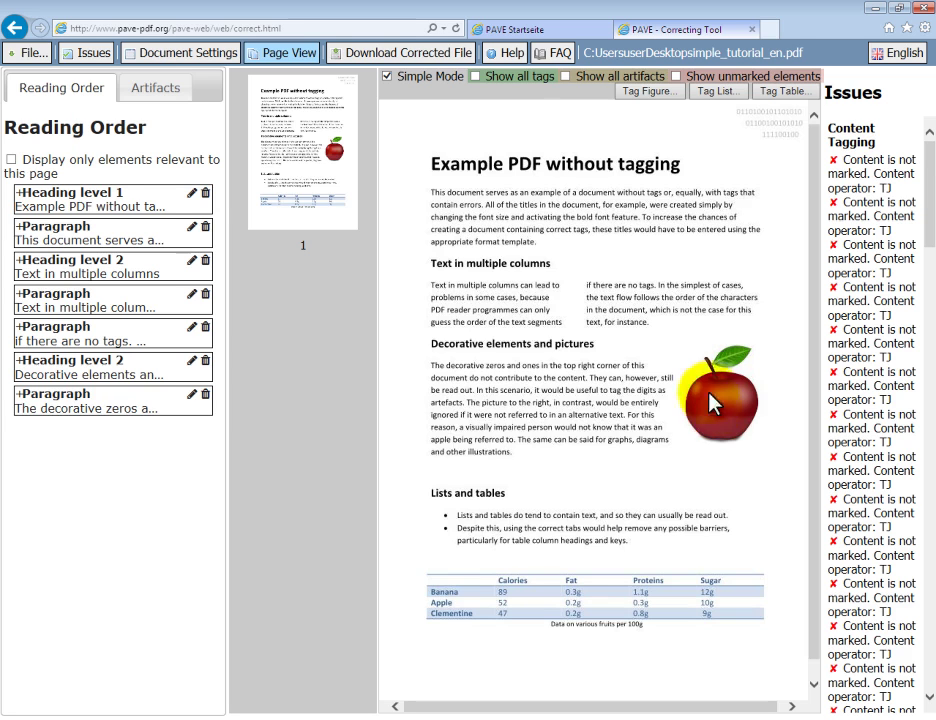
Step: Tag the apple picture as a Figure with alt text 'red apple', then check its area
{"action": "left_click_drag", "start_coordinate": [686, 343], "coordinate": [778, 464]}
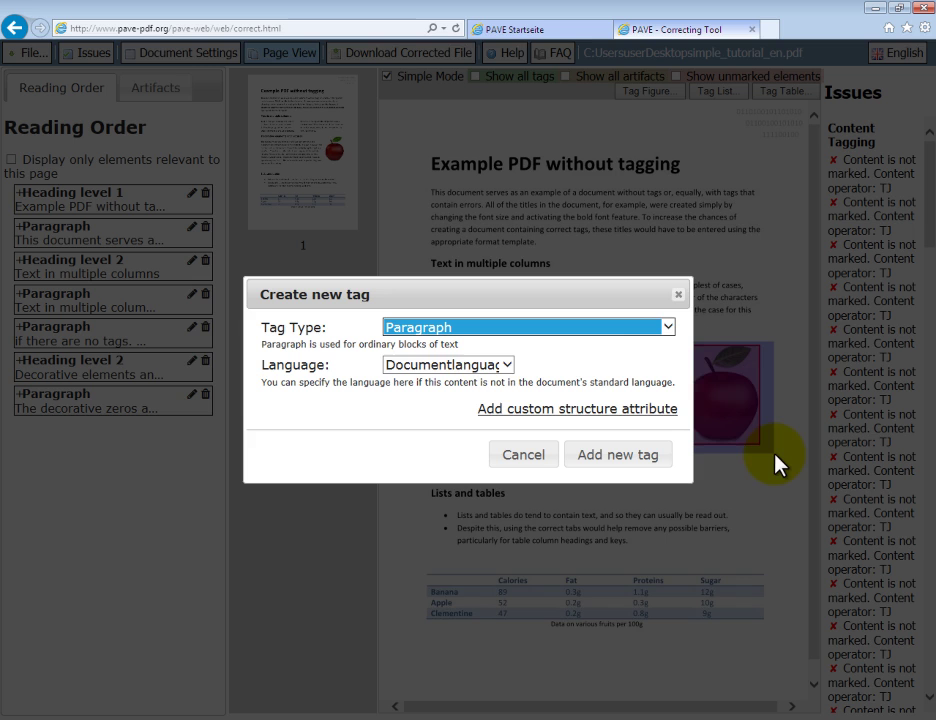
{"action": "left_click", "coordinate": [667, 328]}
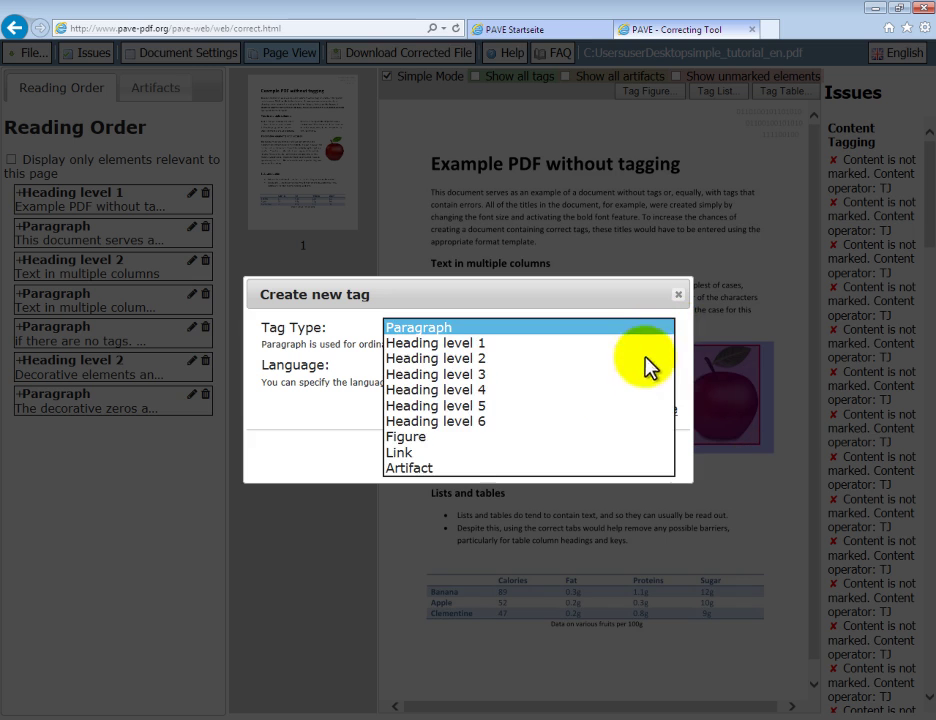
{"action": "left_click", "coordinate": [425, 439]}
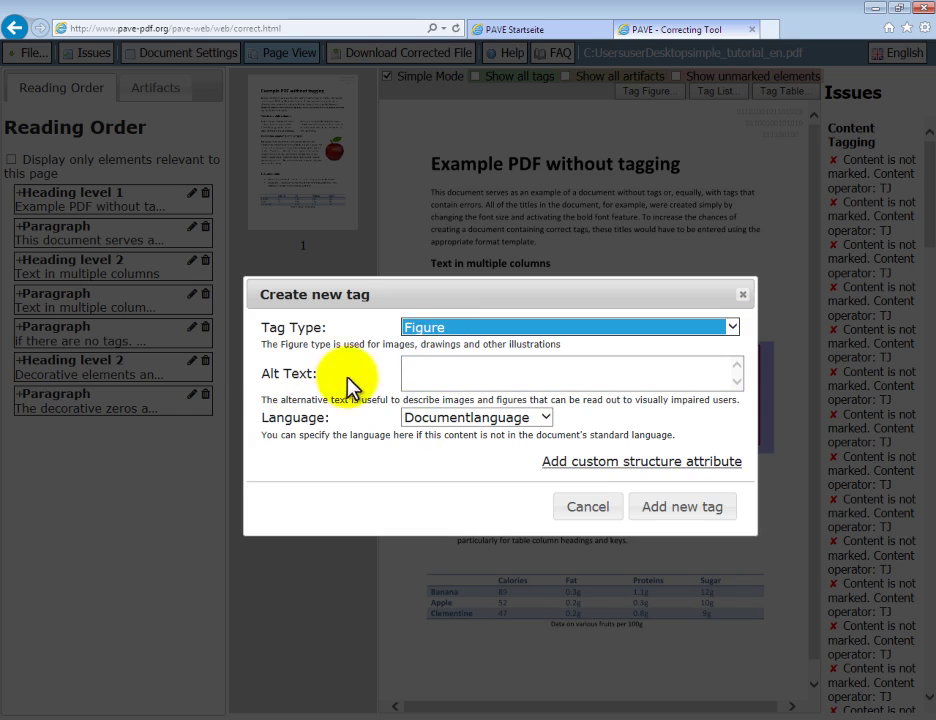
{"action": "left_click", "coordinate": [420, 378]}
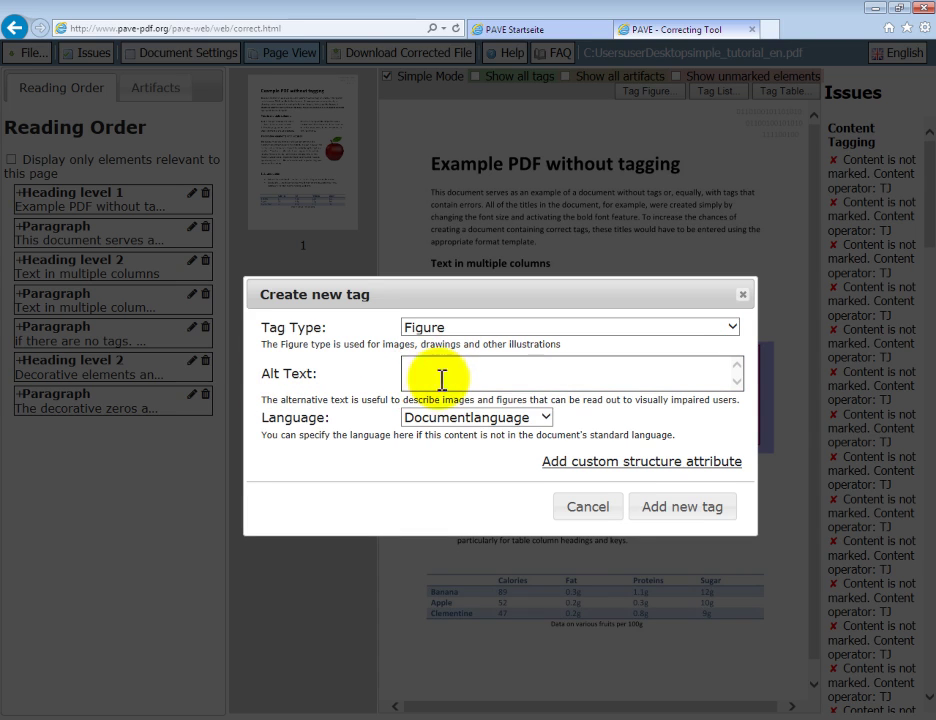
{"action": "type", "text": "red apple"}
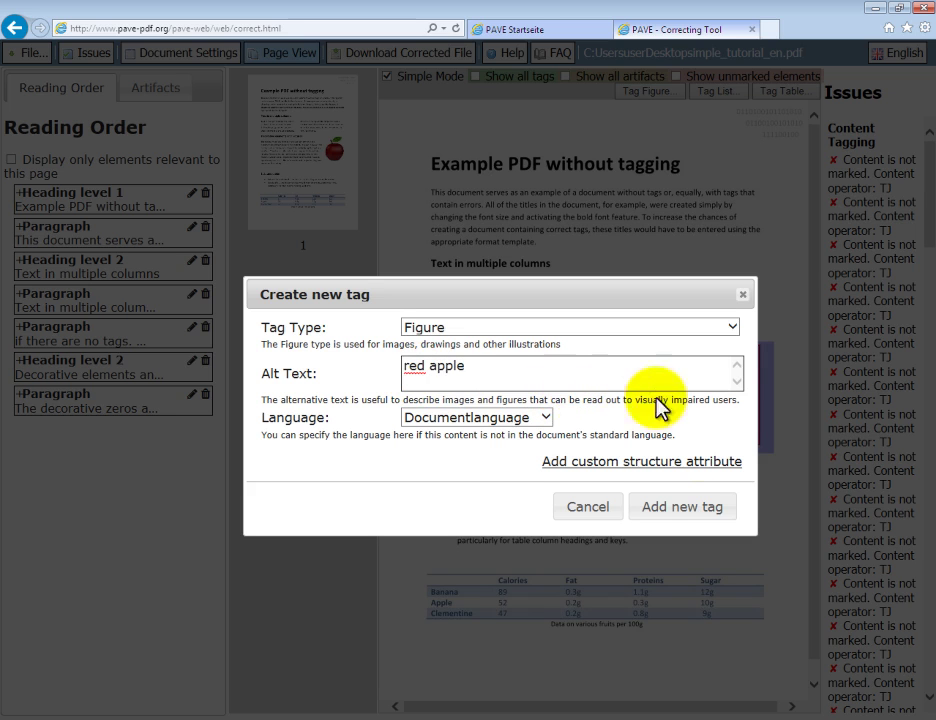
{"action": "left_click", "coordinate": [664, 507]}
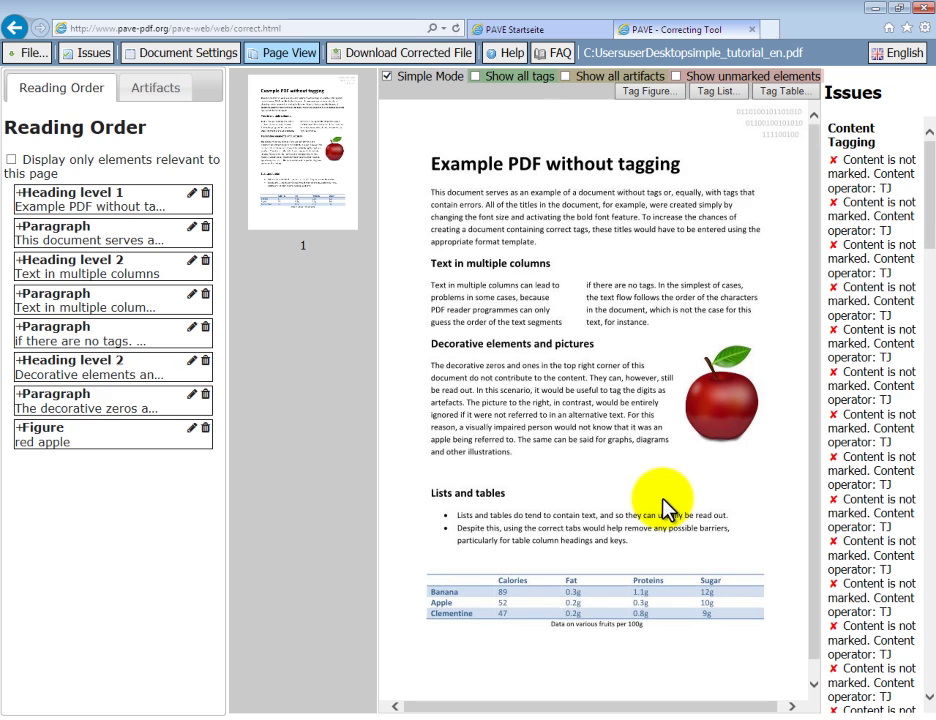
{"action": "left_click", "coordinate": [75, 444]}
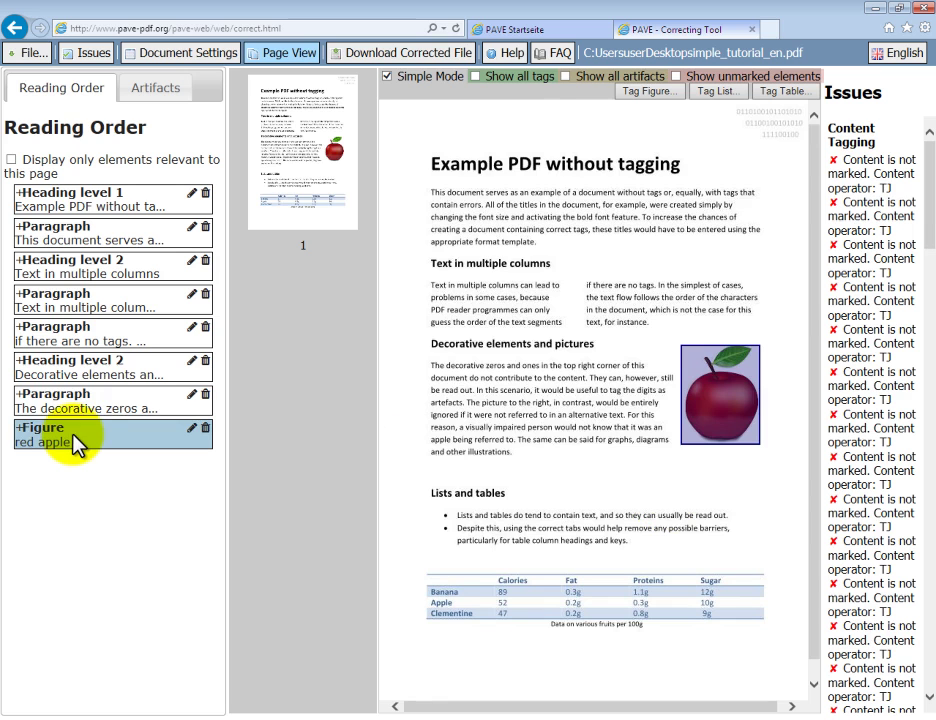
{"action": "key", "text": "Escape"}
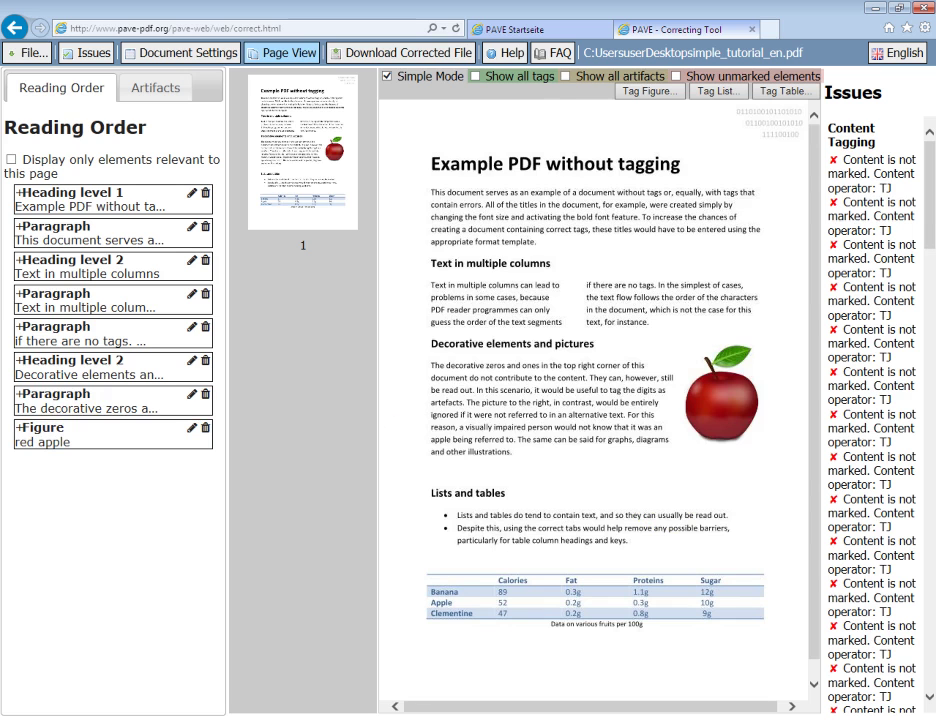
Step: Scroll down, box the 'Lists and tables' heading and add it as Heading level 2
{"action": "scroll", "coordinate": [594, 400], "scroll_direction": "down", "scroll_amount": 1}
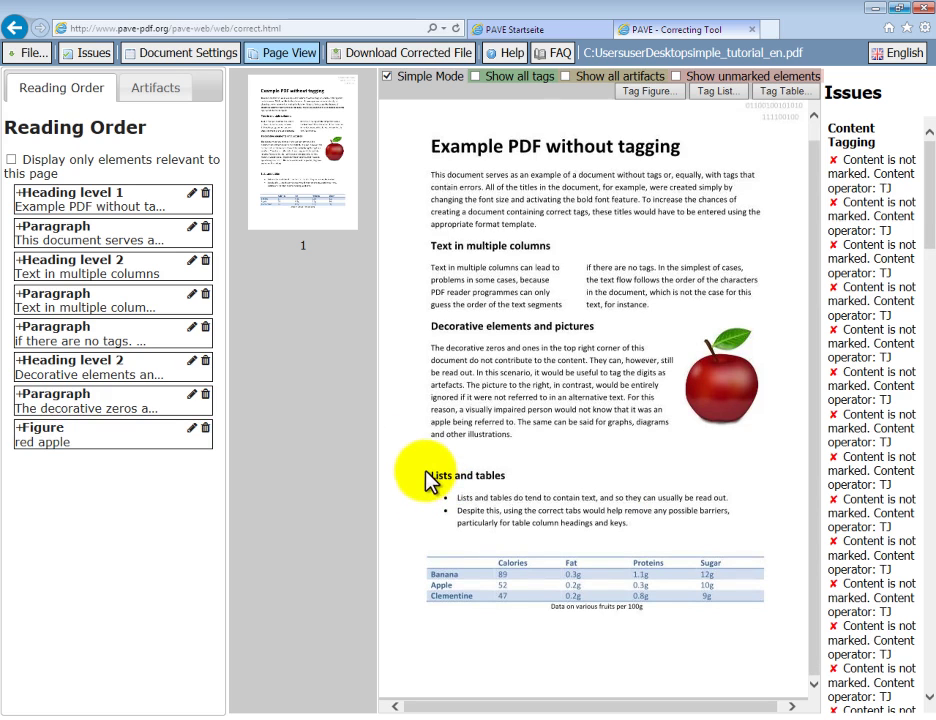
{"action": "left_click_drag", "start_coordinate": [430, 483], "coordinate": [526, 485]}
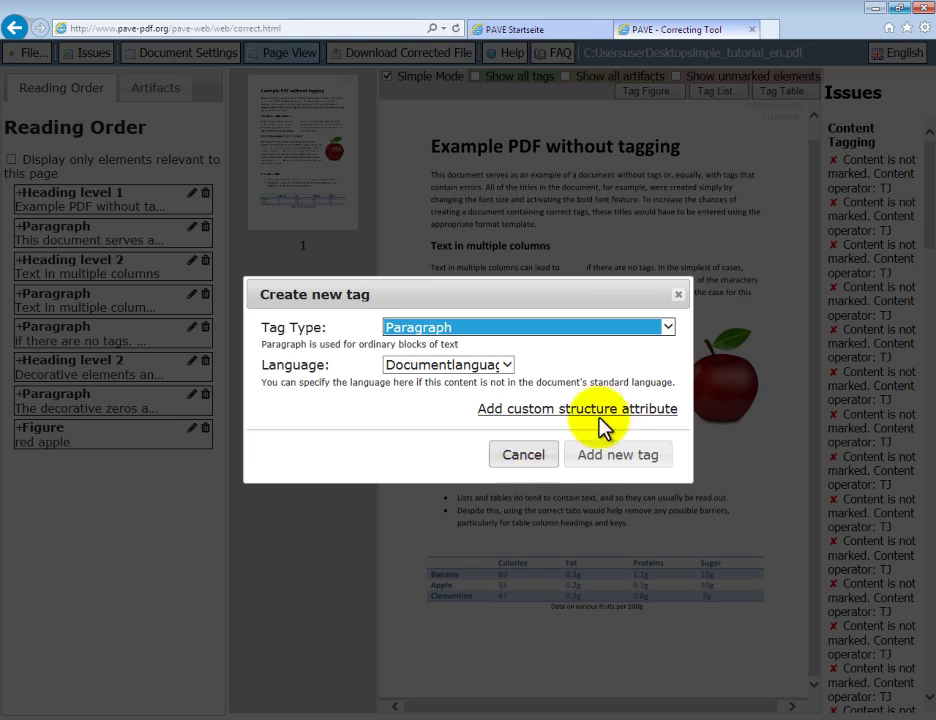
{"action": "left_click", "coordinate": [665, 328]}
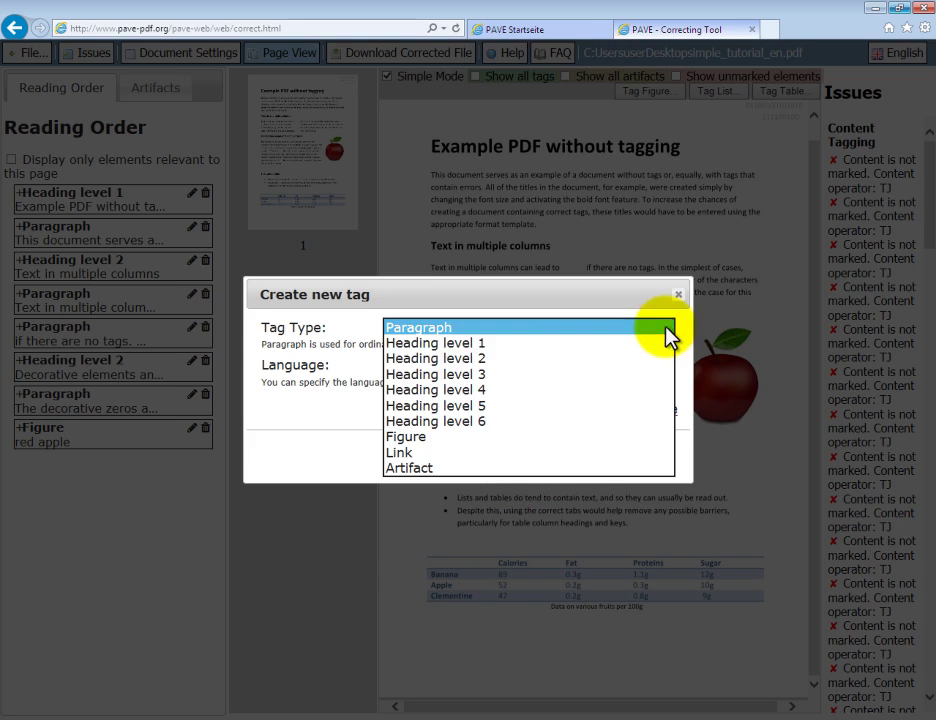
{"action": "left_click", "coordinate": [503, 360]}
{"action": "left_click", "coordinate": [601, 462]}
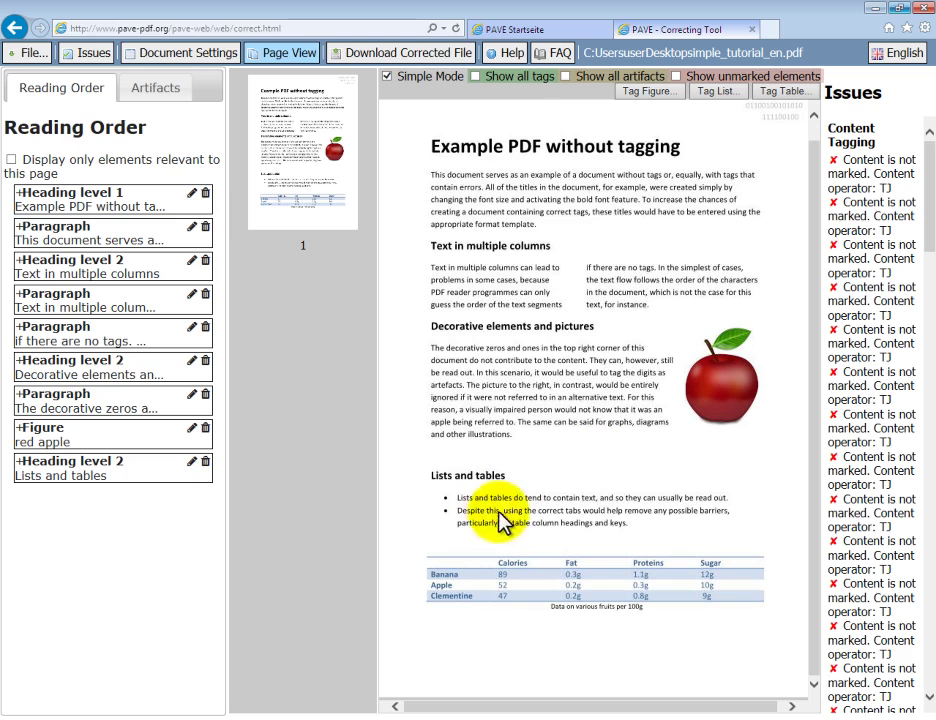
Step: Tag the two bullets under 'Lists and tables' as list items and skip the caption to reach step 3/3
{"action": "left_click", "coordinate": [714, 98]}
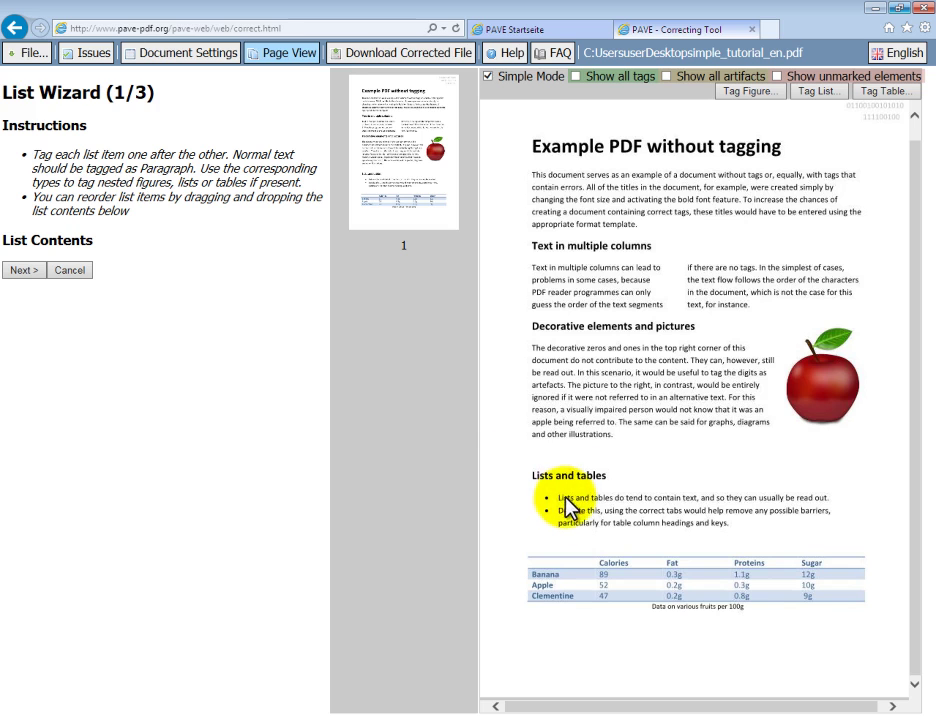
{"action": "left_click_drag", "start_coordinate": [558, 498], "coordinate": [828, 497]}
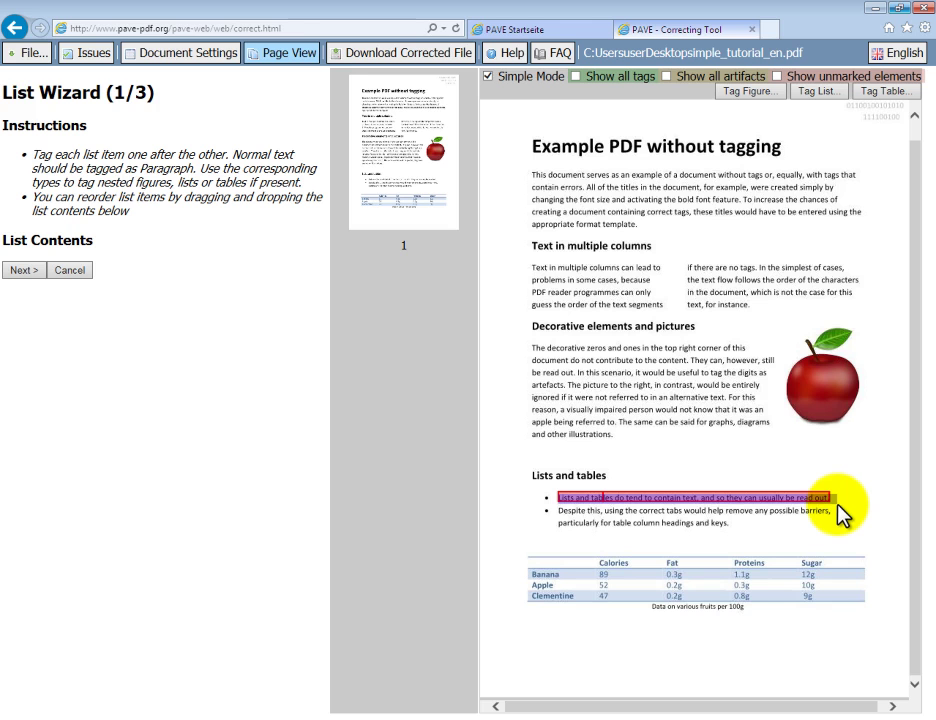
{"action": "left_click", "coordinate": [843, 515]}
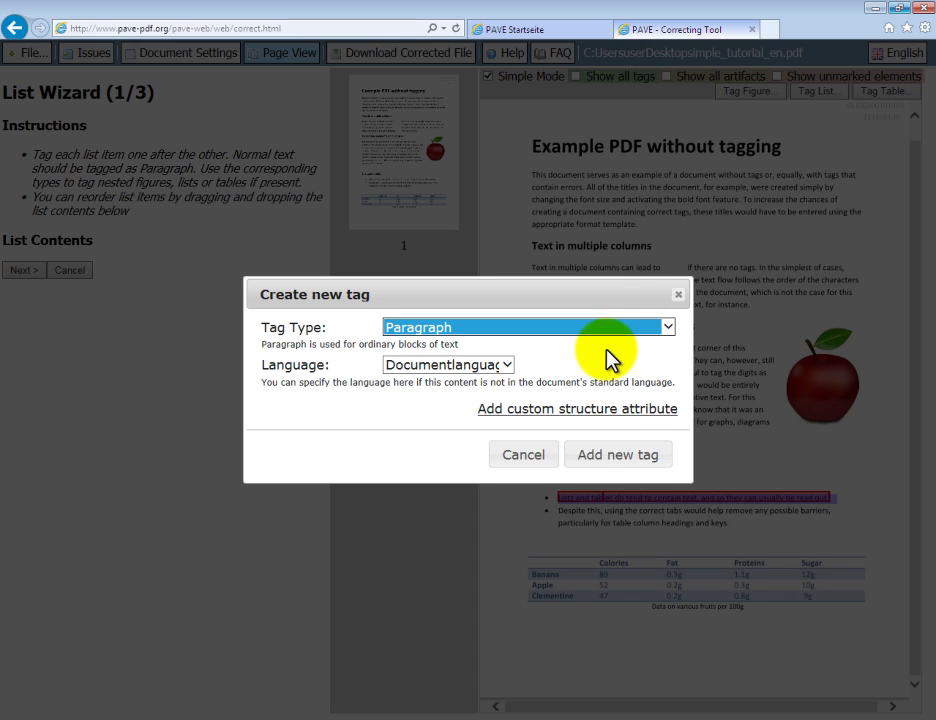
{"action": "left_click", "coordinate": [628, 458]}
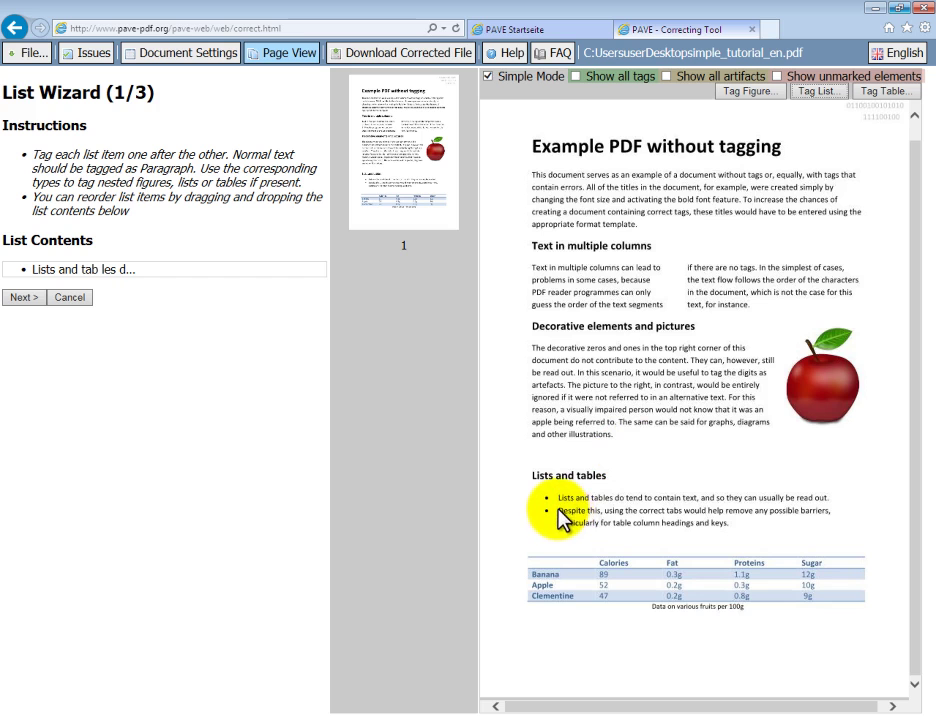
{"action": "left_click_drag", "start_coordinate": [560, 518], "coordinate": [752, 539]}
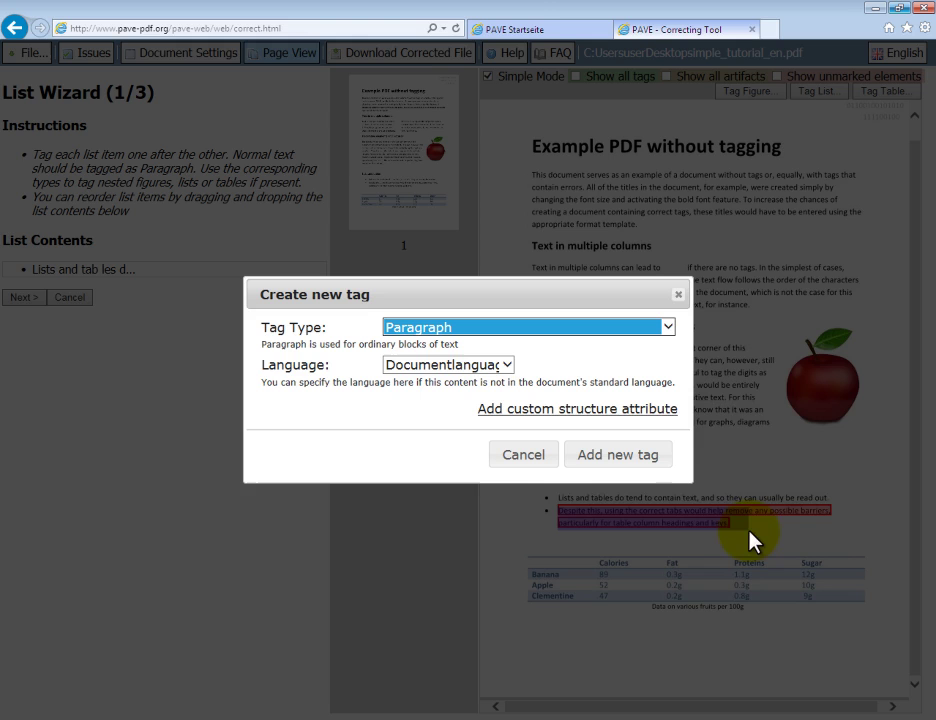
{"action": "left_click", "coordinate": [638, 476]}
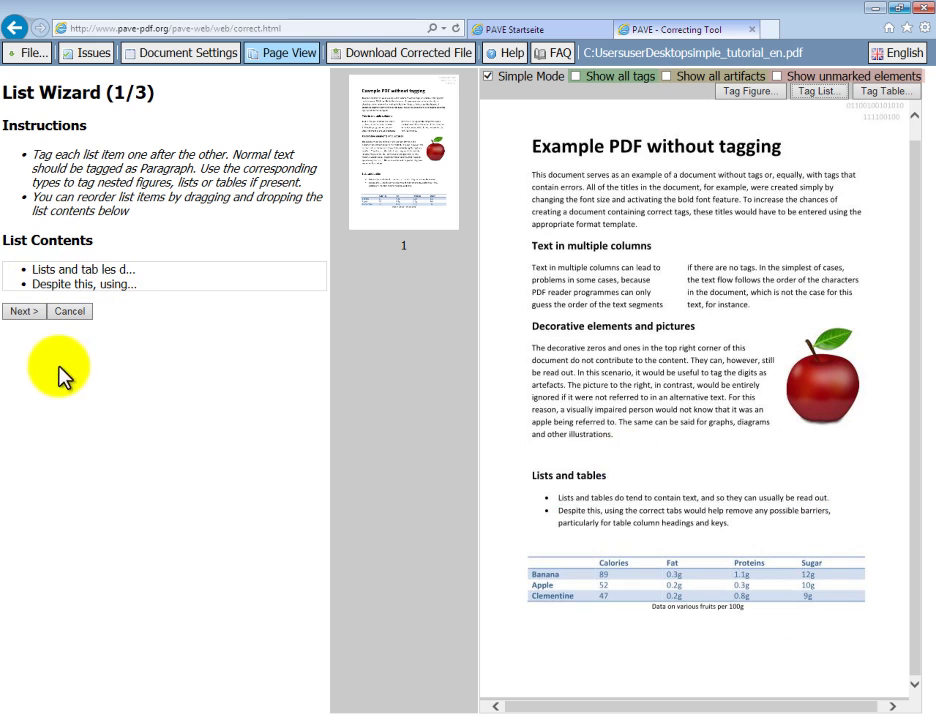
{"action": "left_click", "coordinate": [28, 316]}
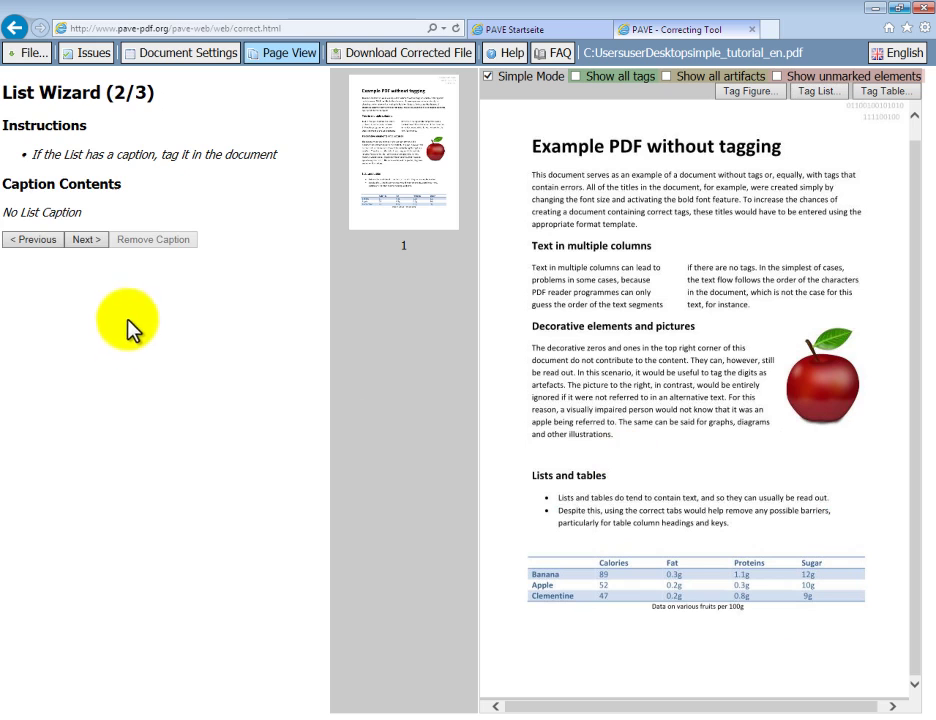
{"action": "left_click", "coordinate": [88, 241]}
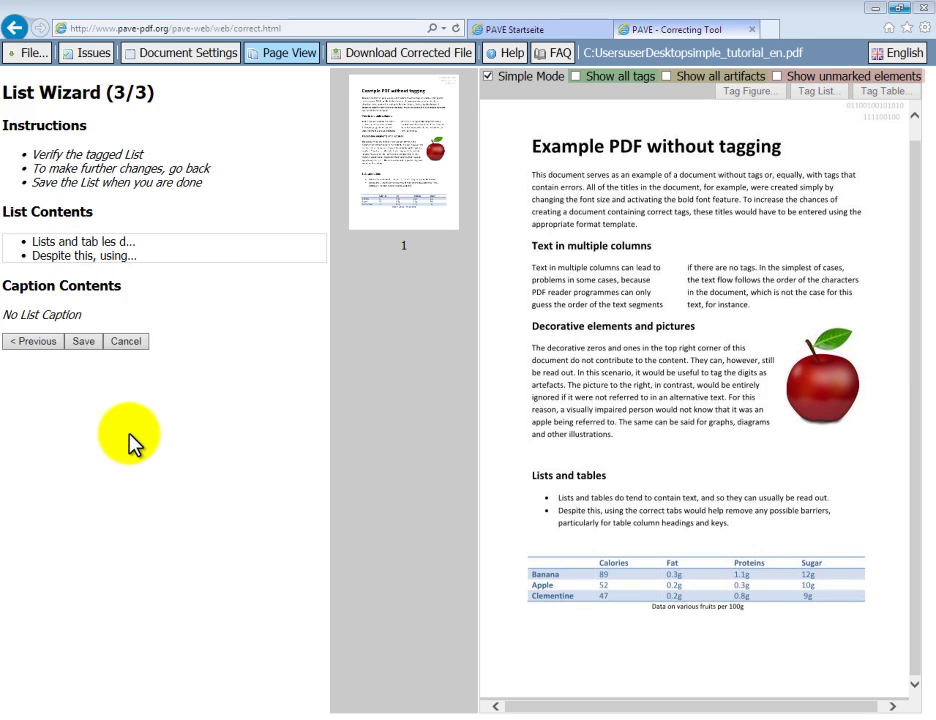
Step: Save the two-item list and check that its List entry holds both List Items
{"action": "left_click", "coordinate": [84, 341]}
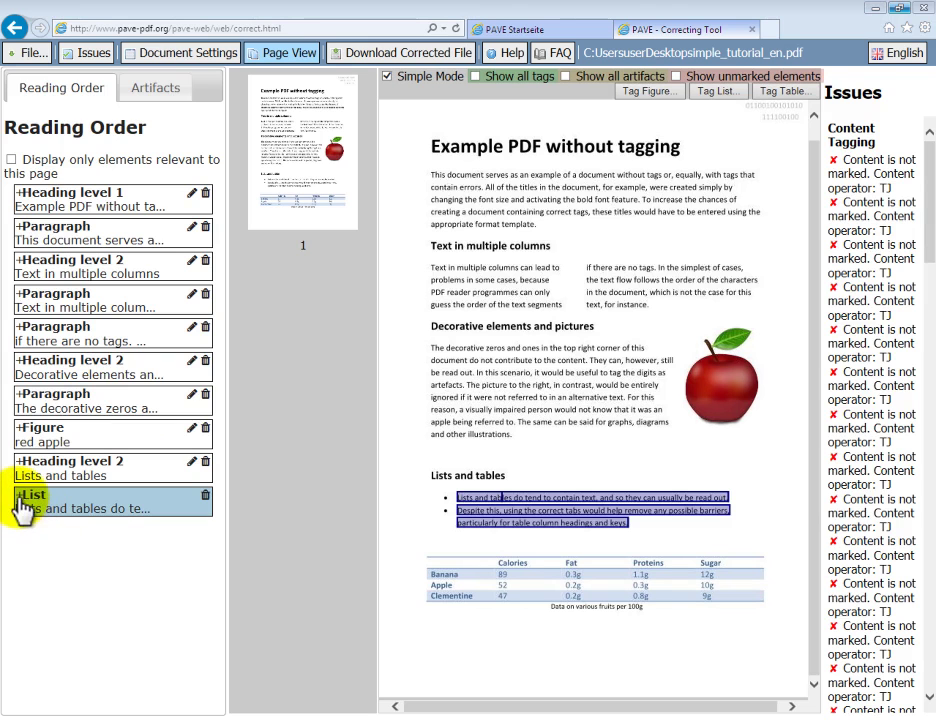
{"action": "left_click", "coordinate": [18, 498]}
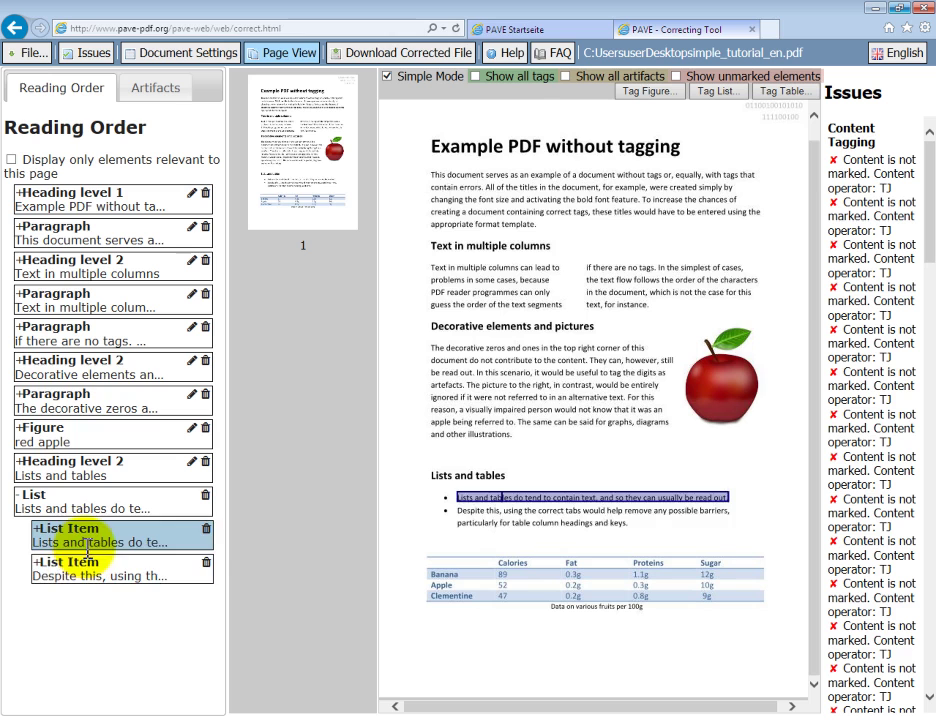
{"action": "left_click", "coordinate": [16, 500]}
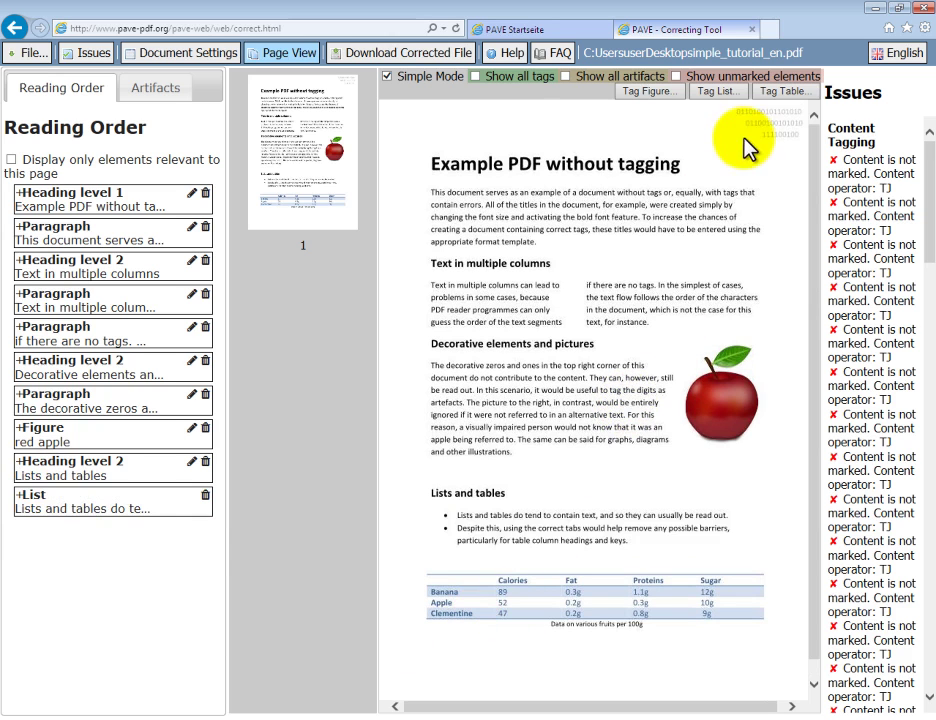
Step: Set up a 4-row, 5-column table grid with header first row and first column
{"action": "left_click", "coordinate": [786, 92]}
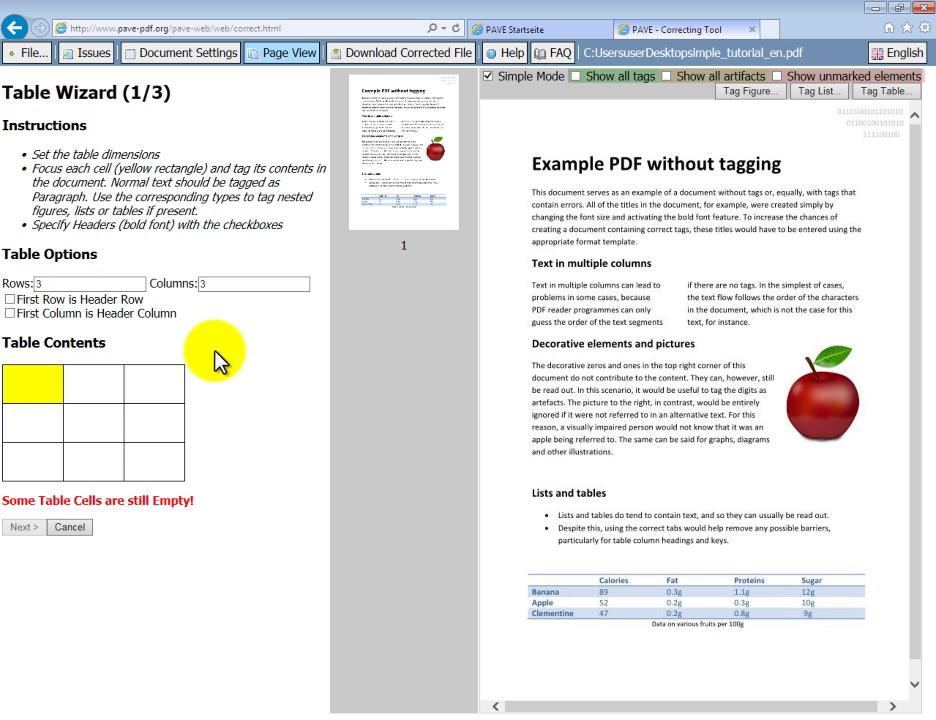
{"action": "left_click", "coordinate": [57, 284]}
{"action": "key", "text": "BackSpace"}
{"action": "type", "text": "4"}
{"action": "left_click", "coordinate": [213, 285]}
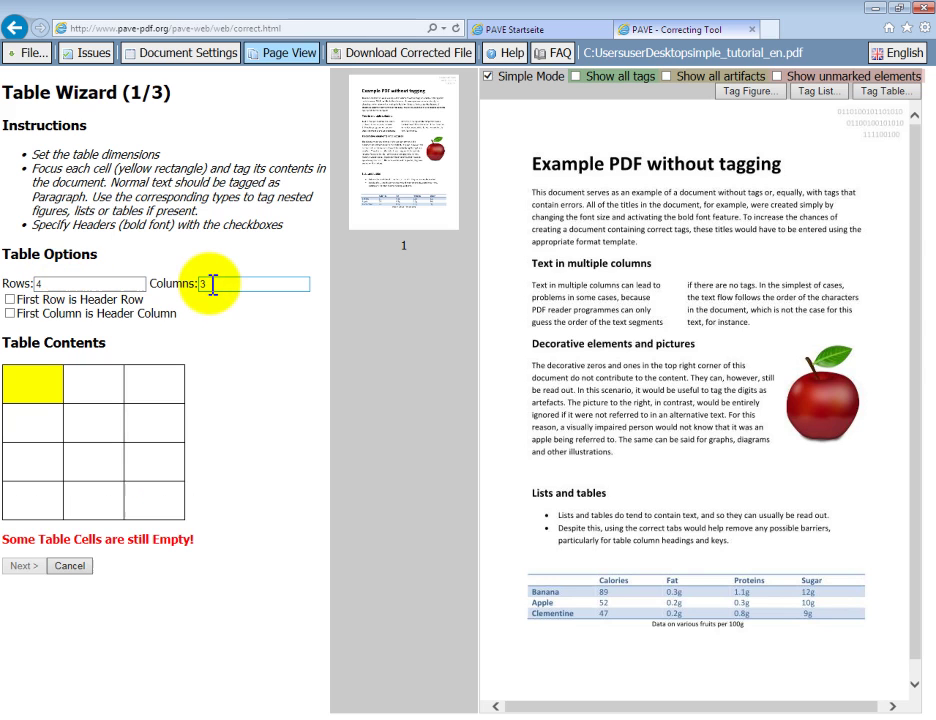
{"action": "key", "text": "BackSpace"}
{"action": "type", "text": "5"}
{"action": "left_click", "coordinate": [236, 325]}
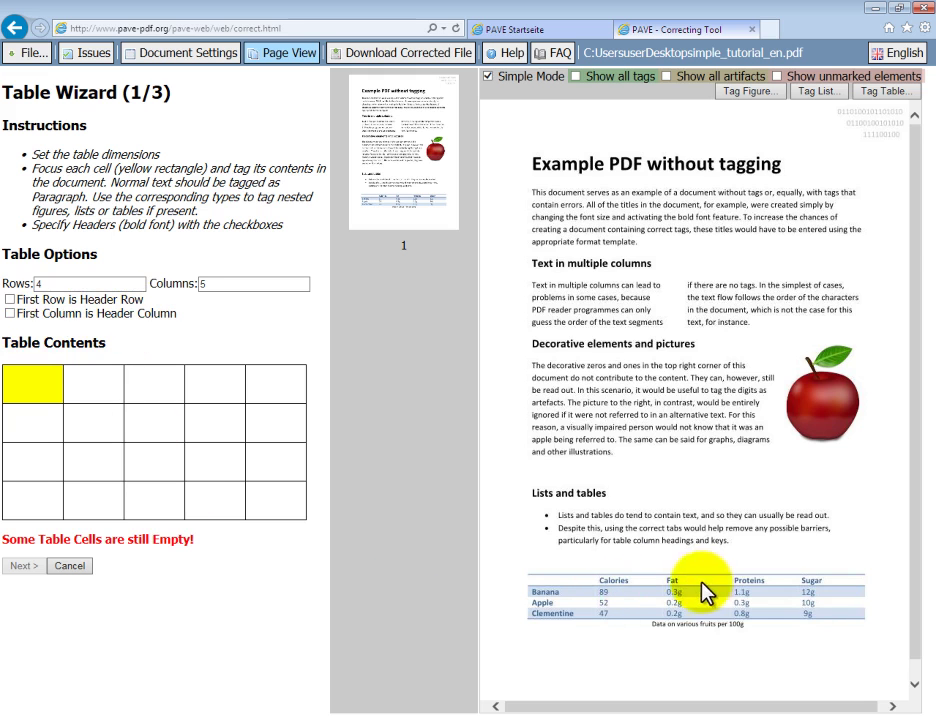
{"action": "left_click", "coordinate": [11, 299]}
{"action": "left_click", "coordinate": [11, 312]}
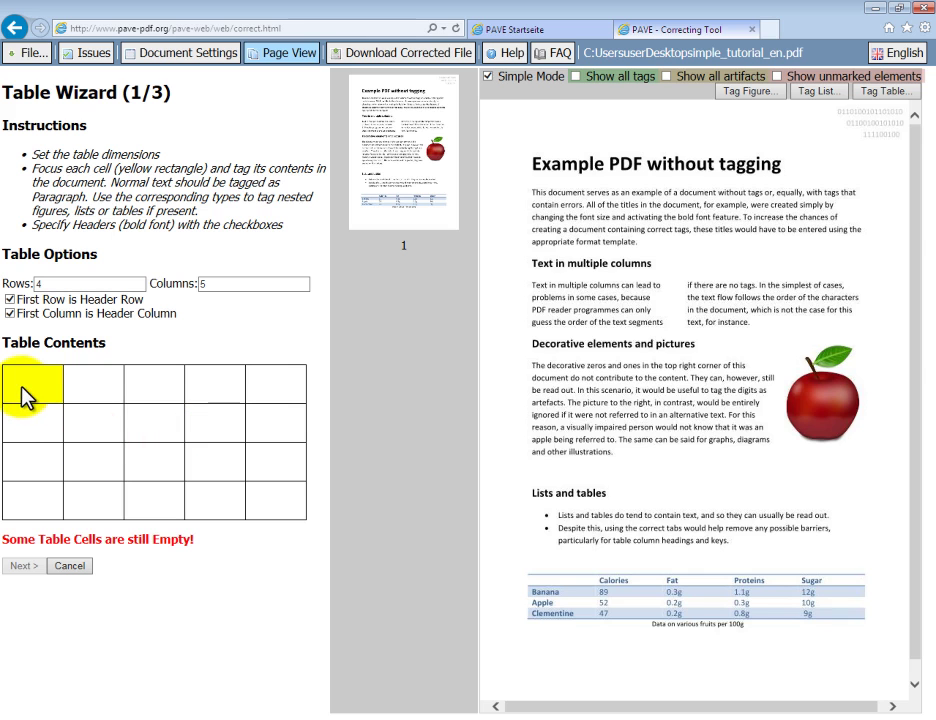
Step: Fill the header row with Calories, Fat, Proteins and Sugar
{"action": "left_click", "coordinate": [100, 392]}
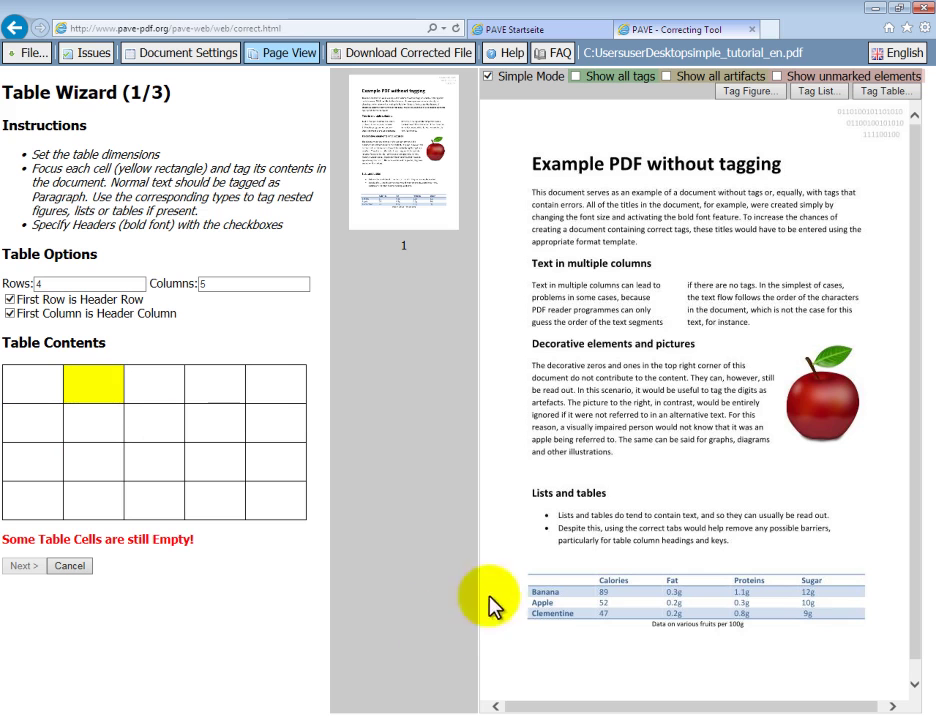
{"action": "left_click", "coordinate": [606, 582]}
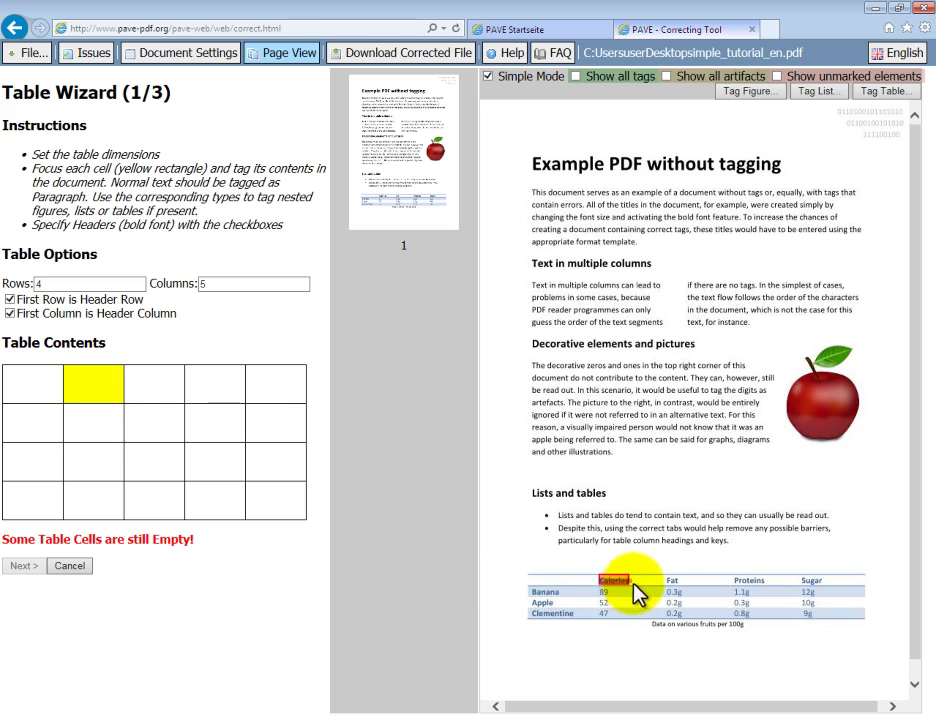
{"action": "left_click", "coordinate": [632, 585]}
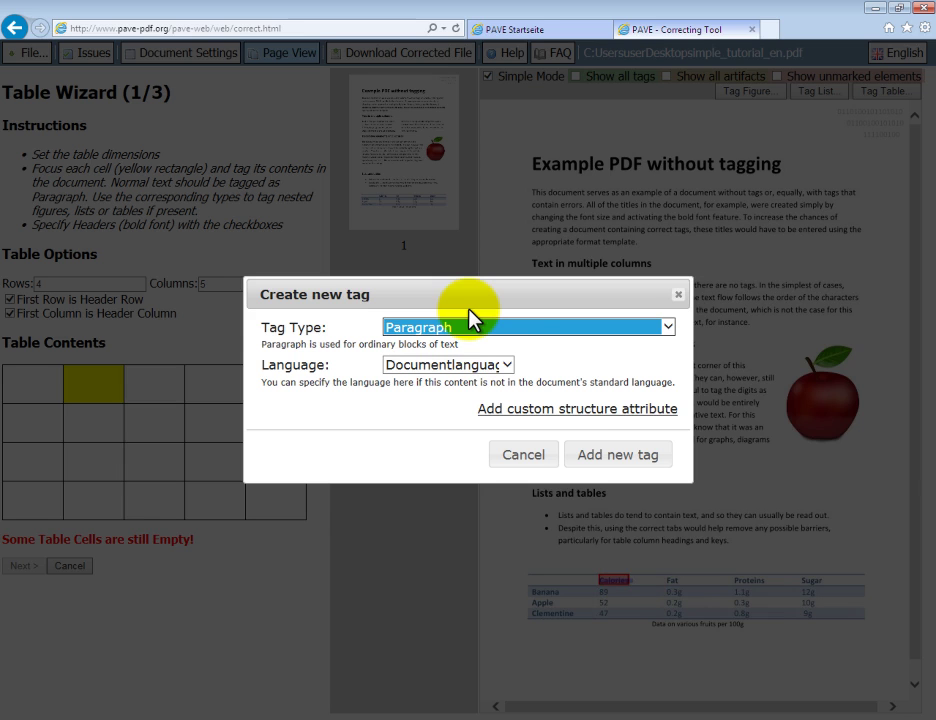
{"action": "left_click", "coordinate": [633, 458]}
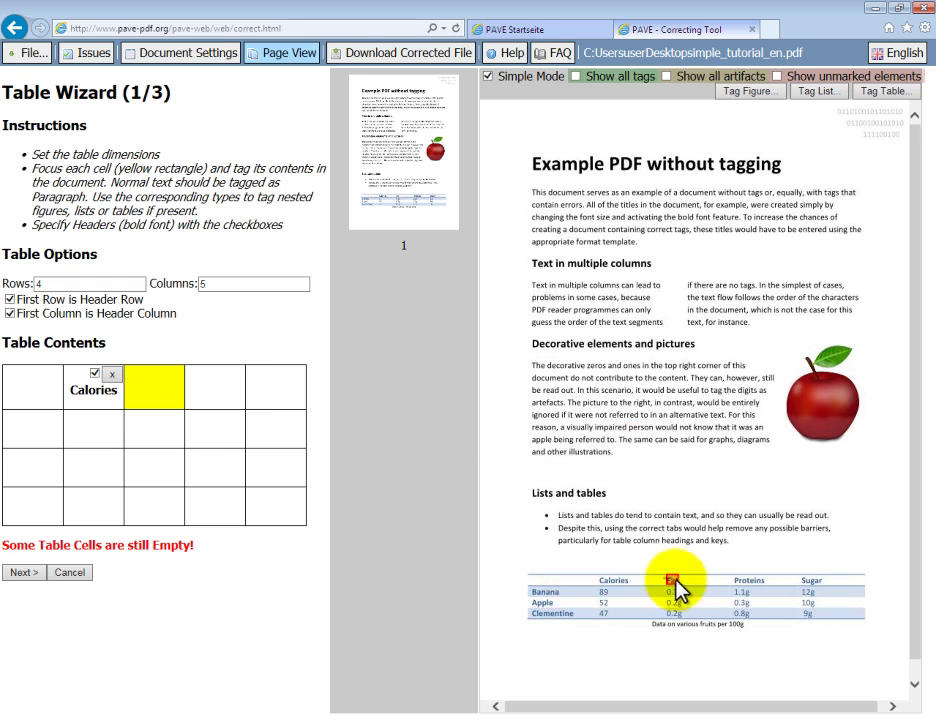
{"action": "left_click", "coordinate": [677, 579]}
{"action": "left_click", "coordinate": [627, 508]}
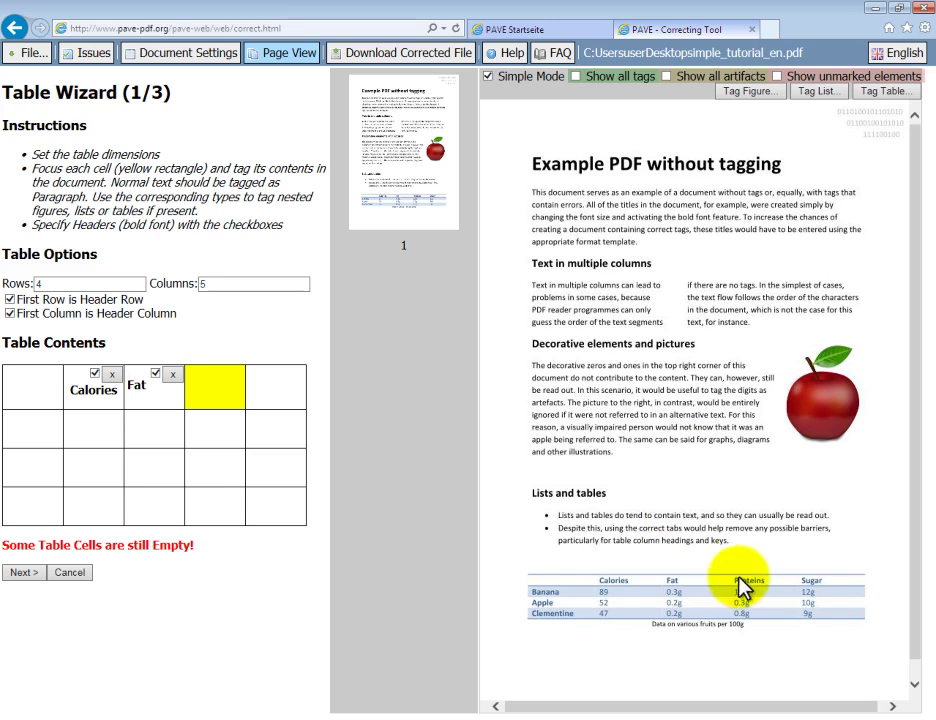
{"action": "left_click", "coordinate": [748, 584]}
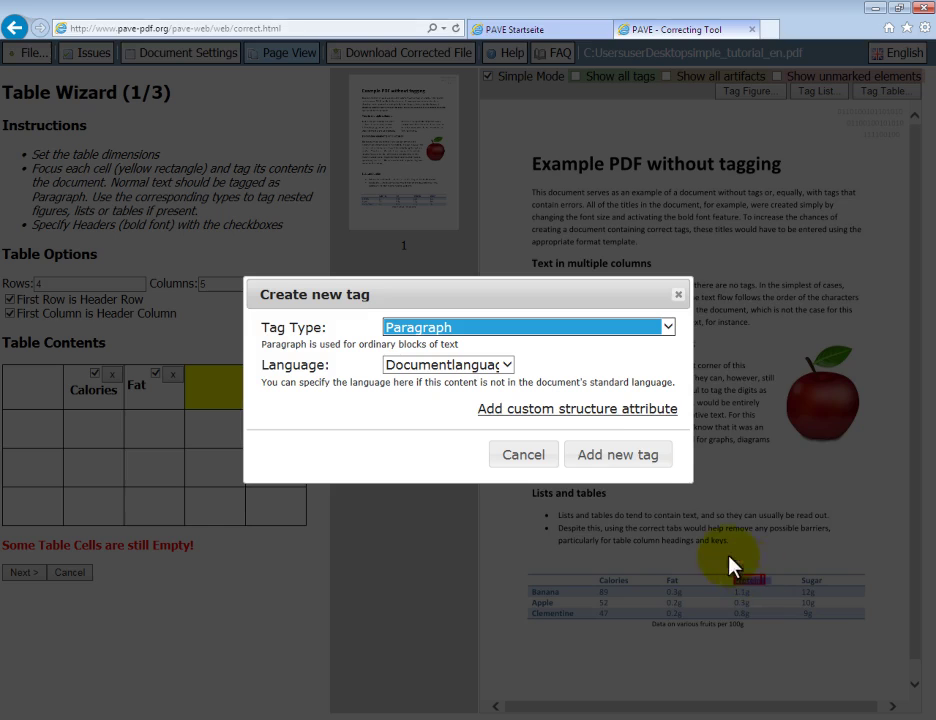
{"action": "left_click", "coordinate": [633, 463]}
{"action": "left_click", "coordinate": [812, 581]}
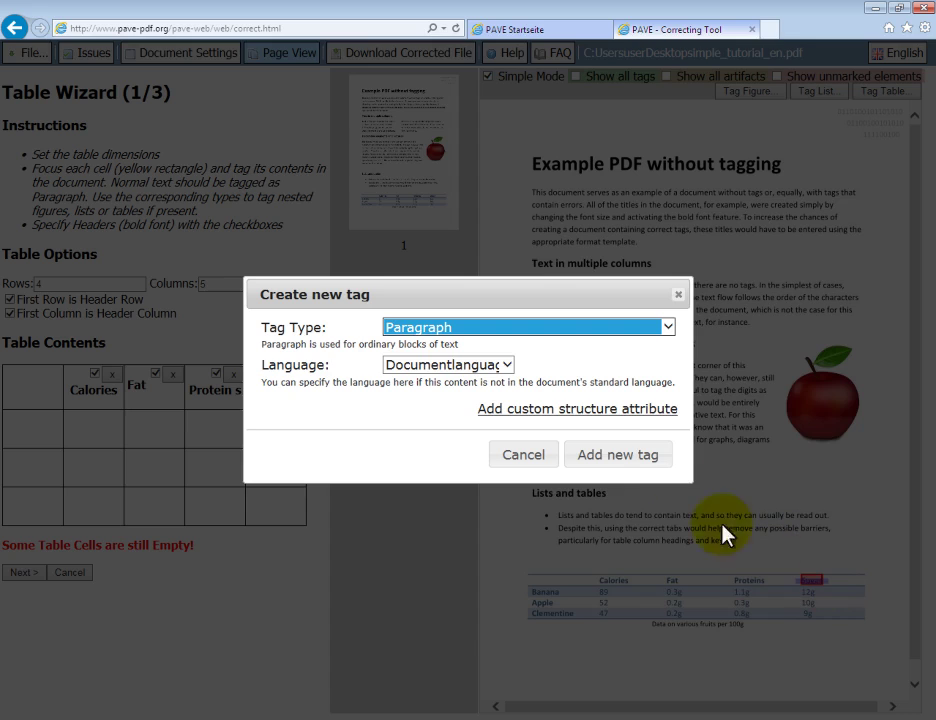
{"action": "left_click", "coordinate": [620, 456]}
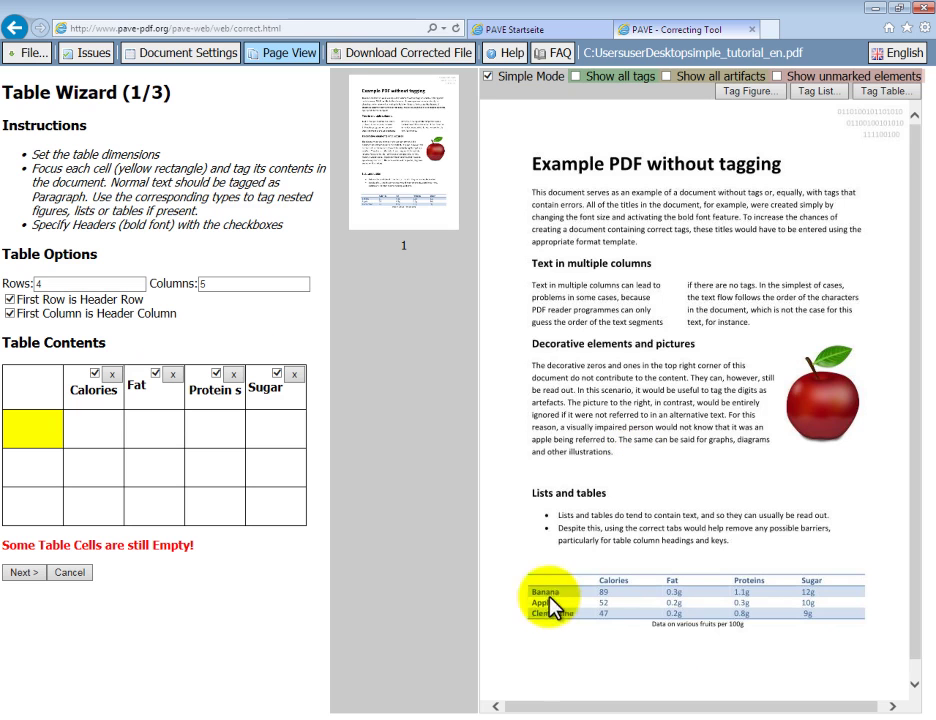
Step: Fill the Banana row with 89, 0.3g, 1.1g and 12g
{"action": "left_click_drag", "start_coordinate": [531, 587], "coordinate": [564, 597]}
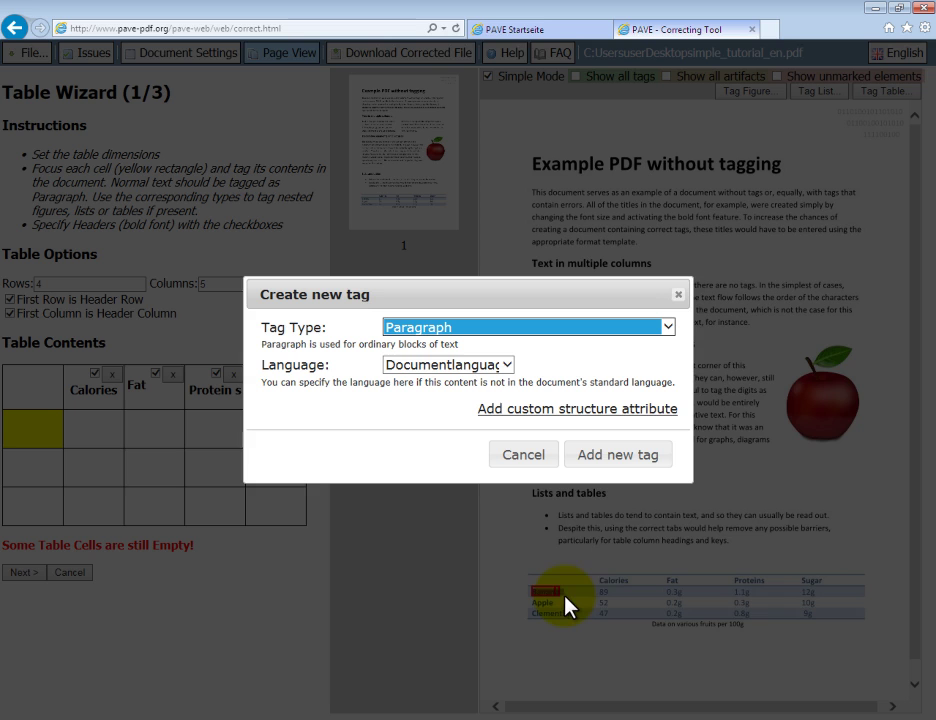
{"action": "left_click", "coordinate": [597, 455]}
{"action": "mouse_move", "coordinate": [600, 586]}
{"action": "left_mouse_down"}
{"action": "mouse_move", "coordinate": [610, 590]}
{"action": "mouse_move", "coordinate": [605, 598]}
{"action": "left_mouse_up"}
{"action": "left_click", "coordinate": [622, 455]}
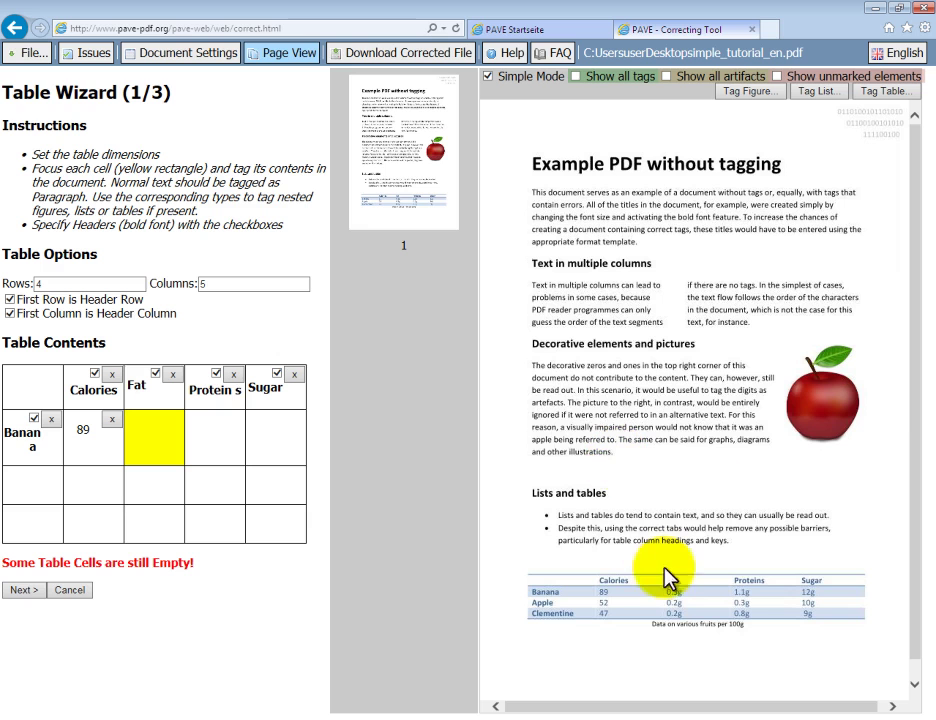
{"action": "left_click_drag", "start_coordinate": [668, 600], "coordinate": [696, 607]}
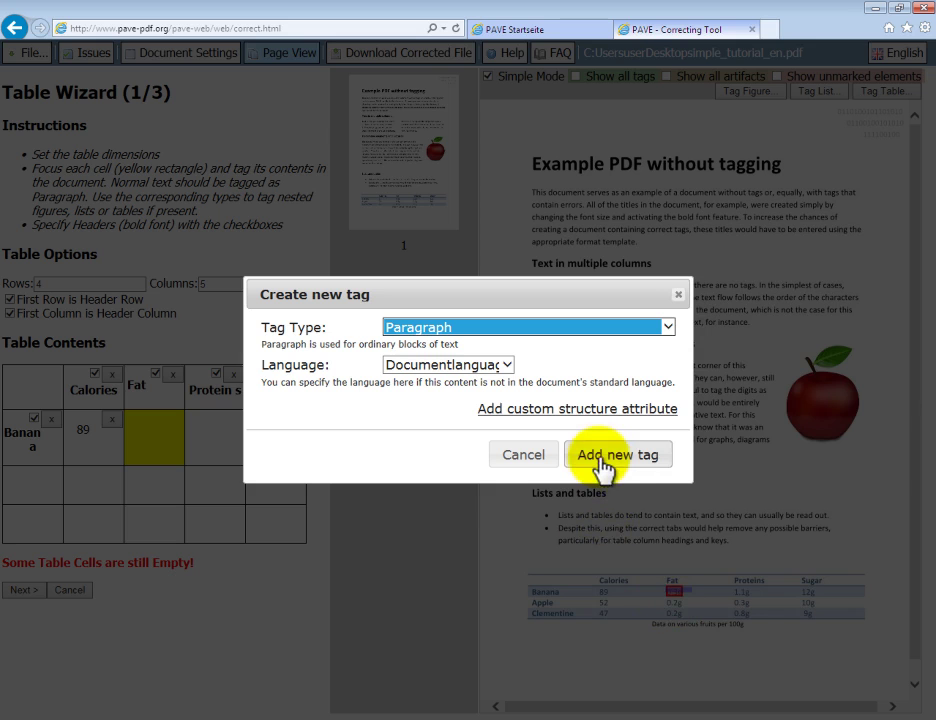
{"action": "left_click", "coordinate": [606, 456]}
{"action": "left_click_drag", "start_coordinate": [732, 583], "coordinate": [810, 598]}
{"action": "left_click", "coordinate": [641, 500]}
{"action": "left_click", "coordinate": [618, 512]}
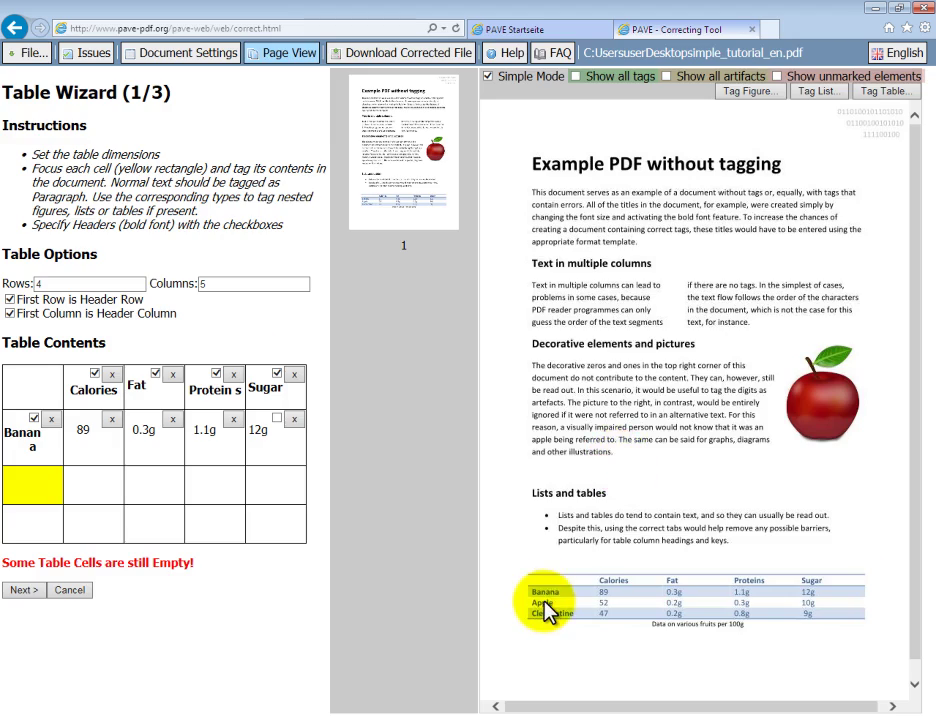
Step: Fill the Apple row with 52, 0.2g, 0.3g and 10g
{"action": "left_click_drag", "start_coordinate": [531, 602], "coordinate": [608, 604]}
{"action": "left_click", "coordinate": [616, 466]}
{"action": "left_click", "coordinate": [611, 466]}
{"action": "left_click_drag", "start_coordinate": [668, 600], "coordinate": [811, 608]}
{"action": "left_click", "coordinate": [631, 465]}
{"action": "left_click", "coordinate": [619, 468]}
{"action": "key", "text": "Return"}
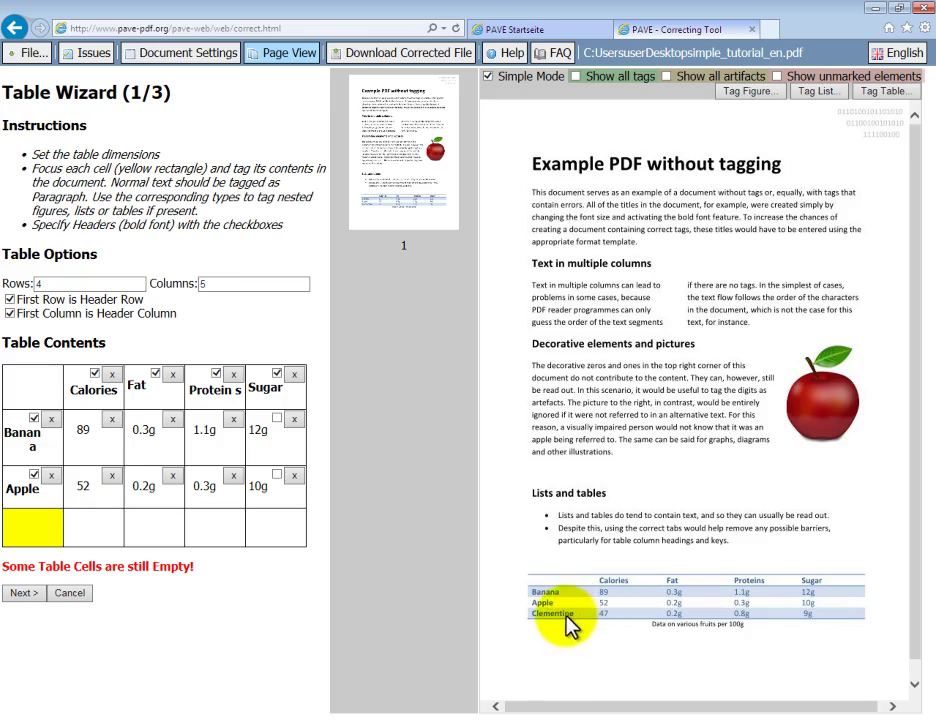
Step: Fill the Clementine row with 47, 0.2g, 0.8g and 9g
{"action": "left_click_drag", "start_coordinate": [530, 612], "coordinate": [572, 614]}
{"action": "left_click", "coordinate": [607, 462]}
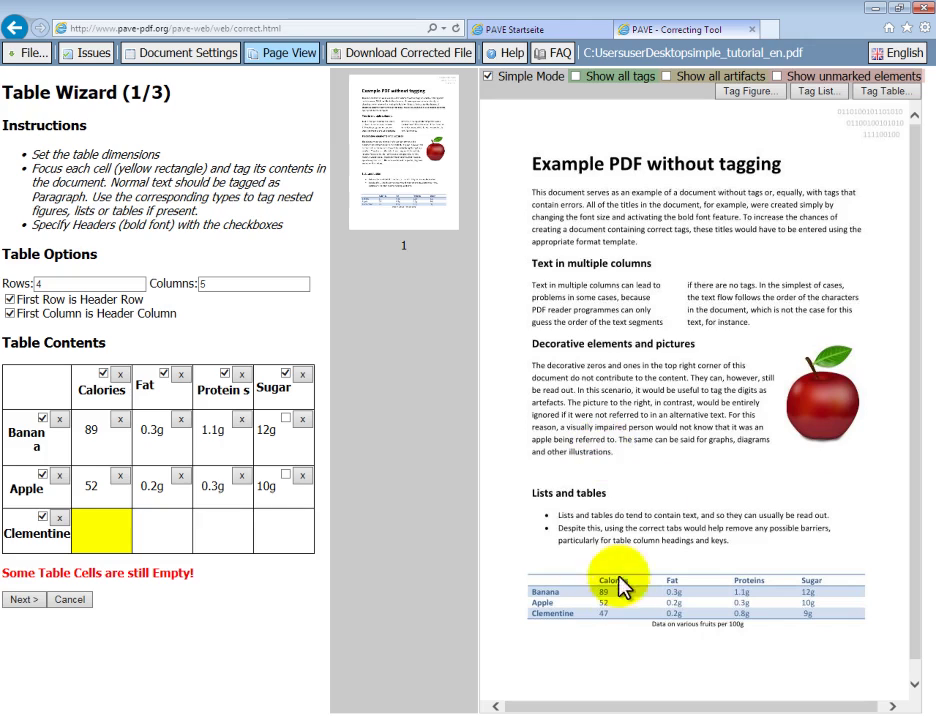
{"action": "left_click_drag", "start_coordinate": [597, 611], "coordinate": [813, 614]}
{"action": "left_click", "coordinate": [600, 462]}
{"action": "left_click", "coordinate": [600, 465]}
{"action": "left_click", "coordinate": [618, 462]}
{"action": "left_click", "coordinate": [618, 462]}
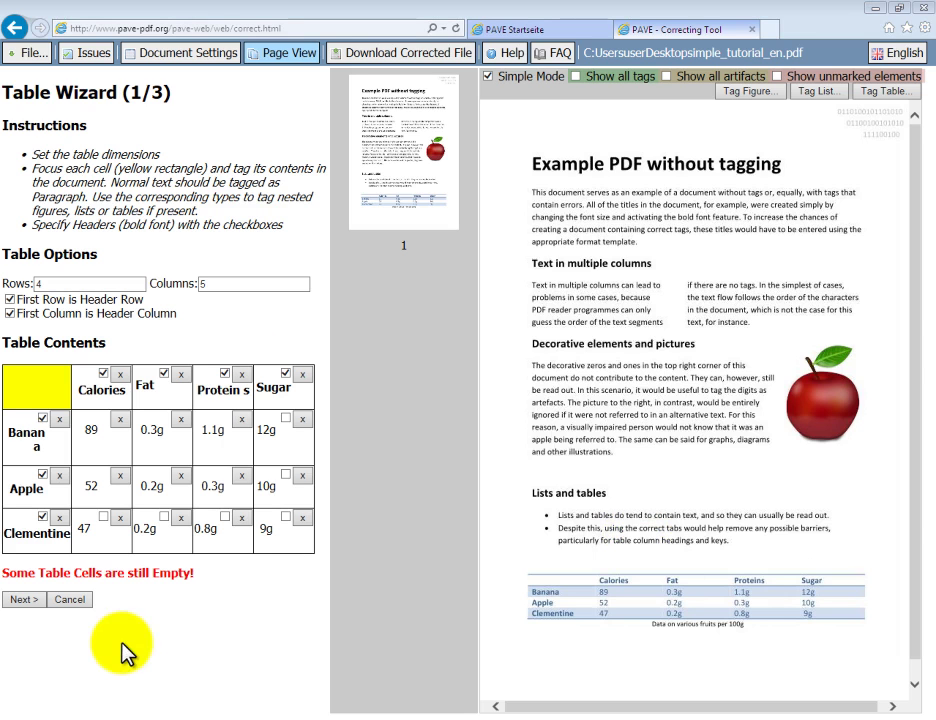
Step: Tag 'Data on various fruits per 100g' as the table caption, then verify and save the table
{"action": "left_click", "coordinate": [13, 600]}
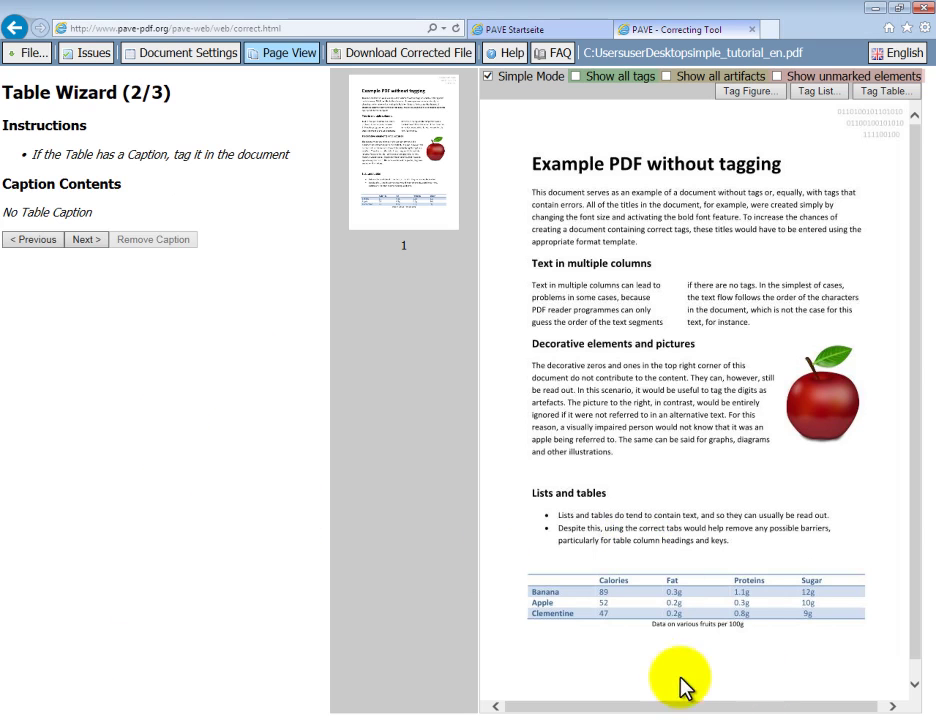
{"action": "left_click_drag", "start_coordinate": [648, 624], "coordinate": [746, 626]}
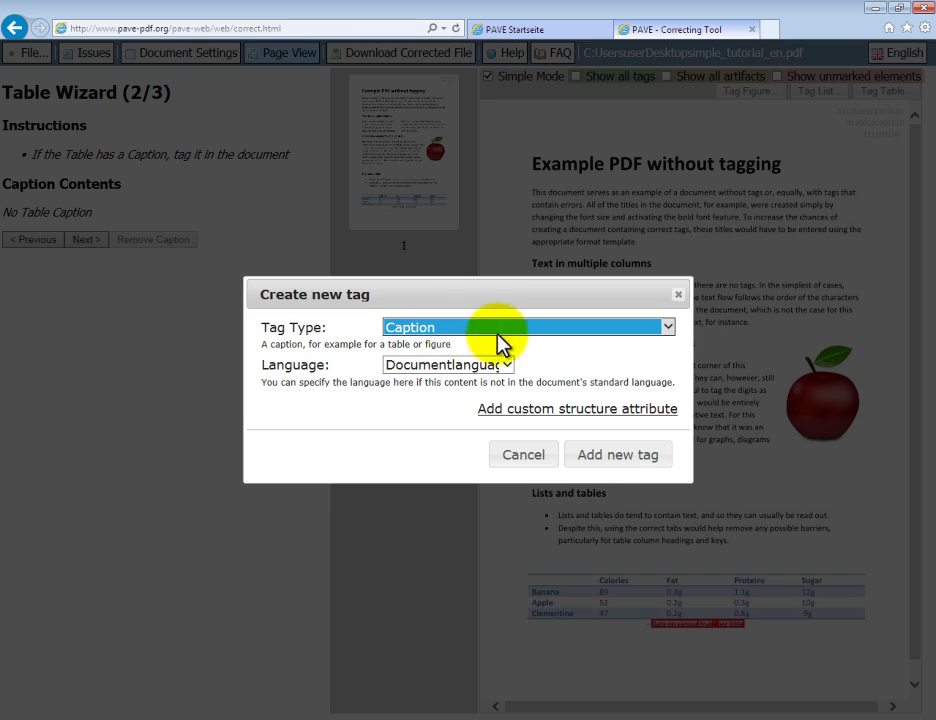
{"action": "left_click", "coordinate": [613, 462]}
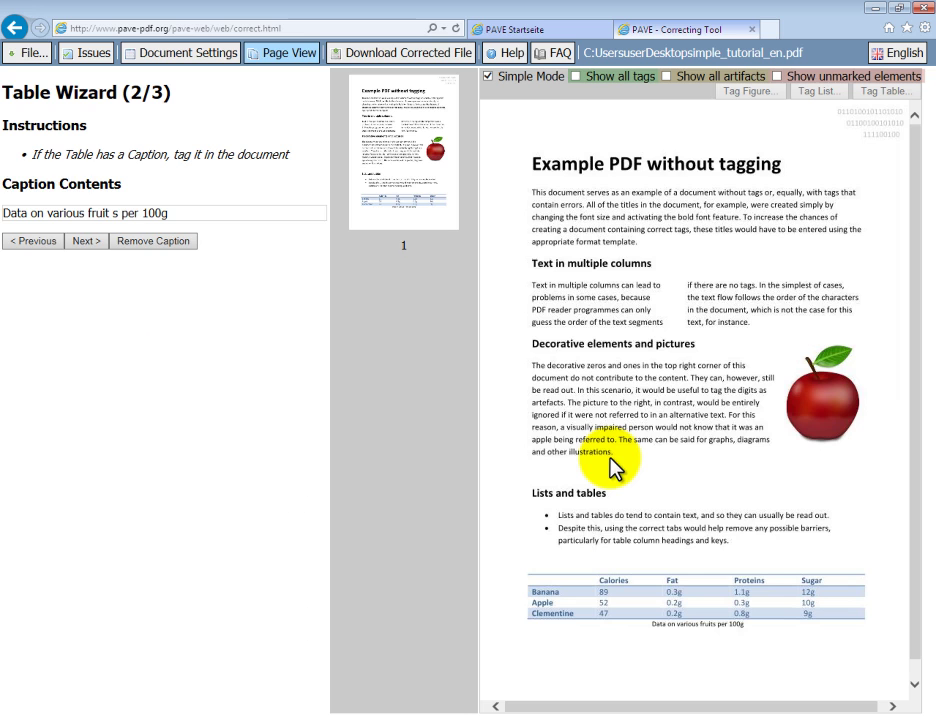
{"action": "left_click", "coordinate": [85, 242]}
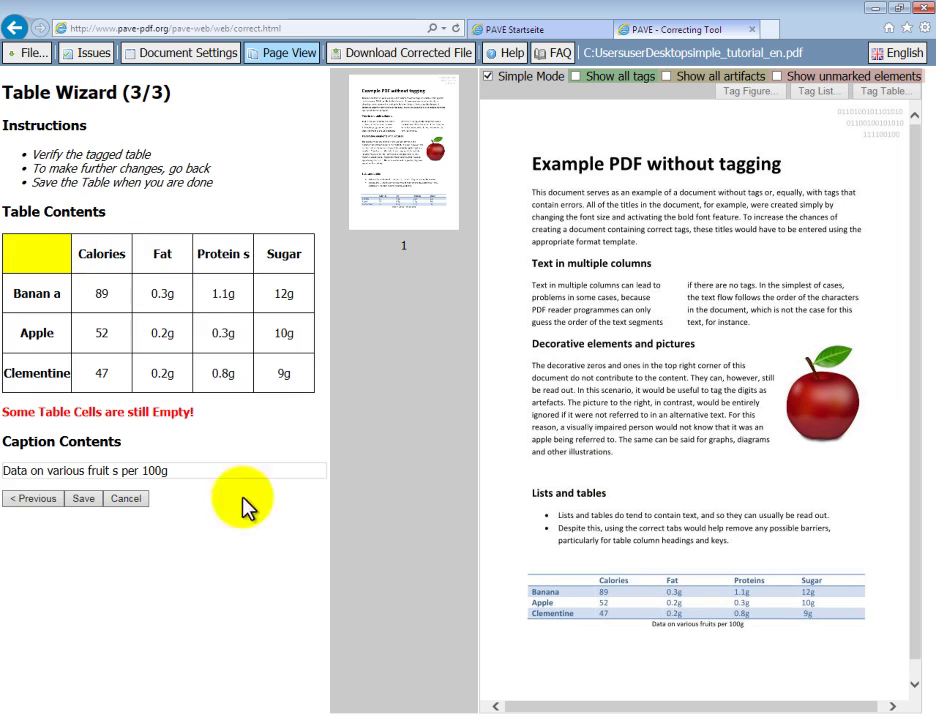
{"action": "left_click", "coordinate": [85, 499]}
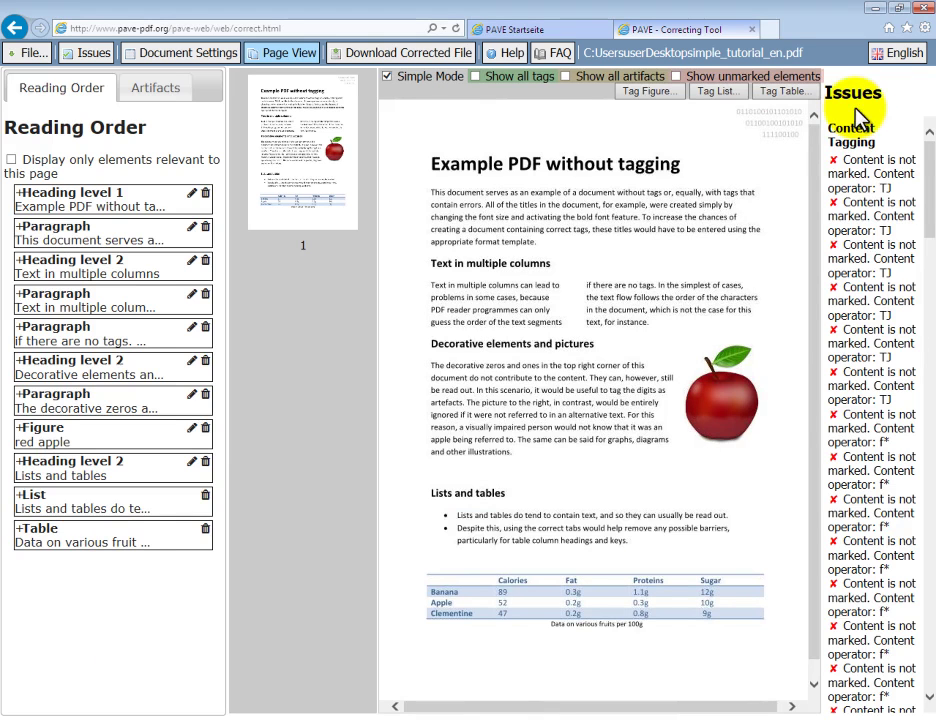
Step: Inspect the remaining untagged-content issues and select the page's top area with the corner digits
{"action": "left_click", "coordinate": [878, 162]}
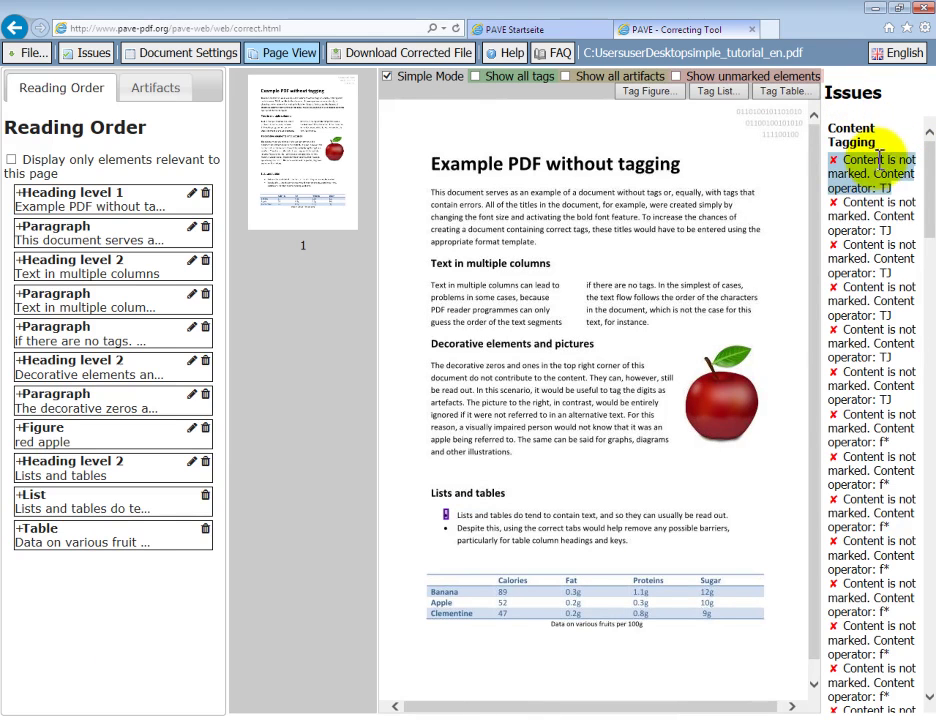
{"action": "left_click", "coordinate": [866, 560]}
{"action": "left_click", "coordinate": [878, 680]}
{"action": "left_click", "coordinate": [874, 555]}
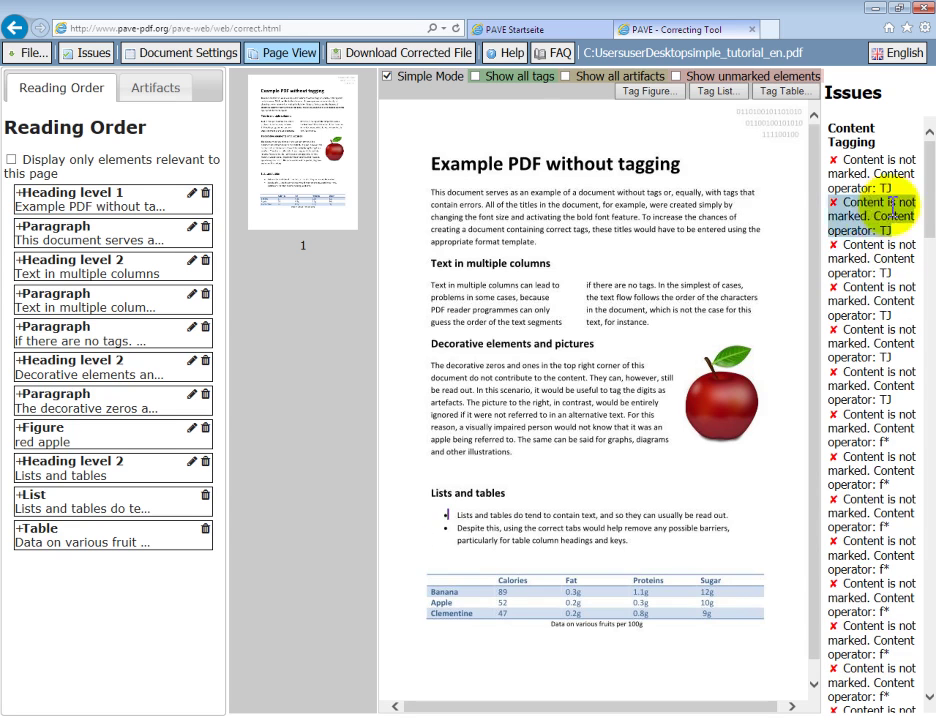
{"action": "left_click", "coordinate": [893, 185]}
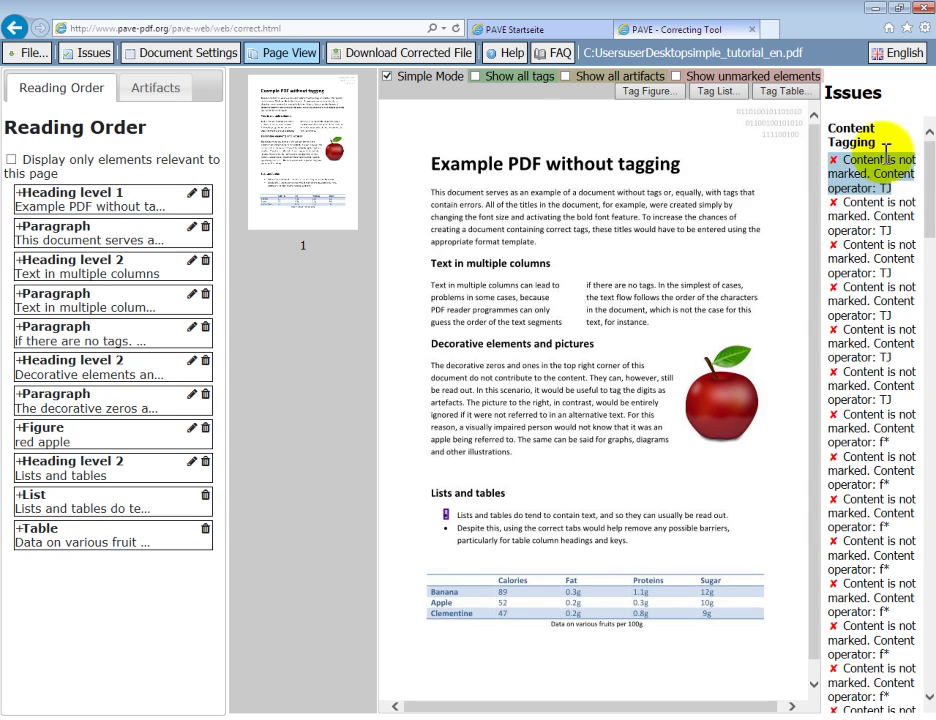
{"action": "left_click", "coordinate": [886, 150]}
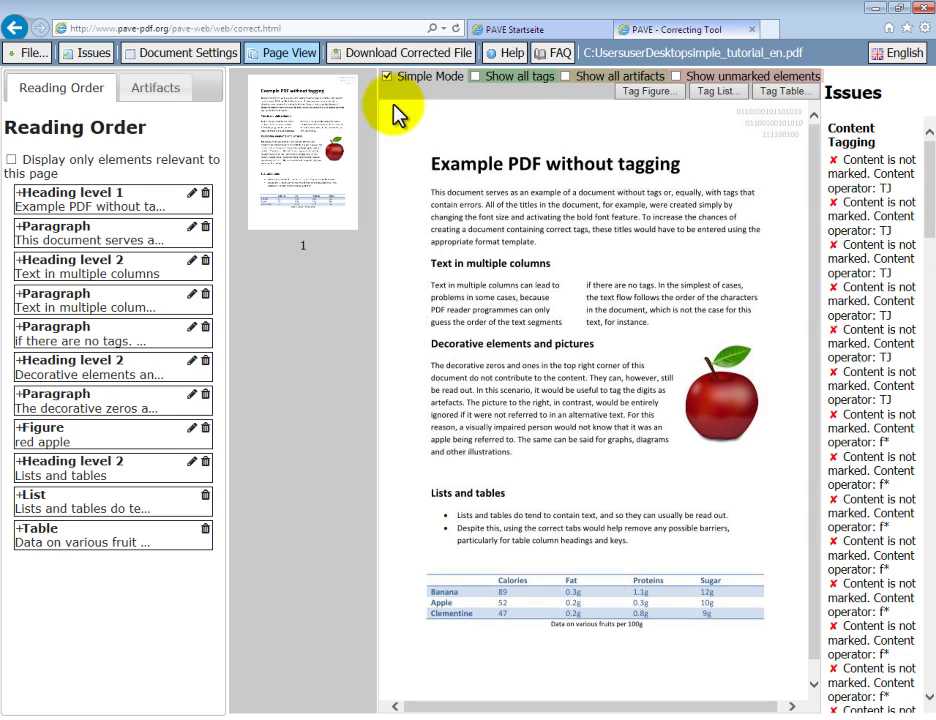
{"action": "left_click_drag", "start_coordinate": [395, 113], "coordinate": [777, 689]}
Step: Tag the selected top area as an Artifact
{"action": "left_click", "coordinate": [669, 329]}
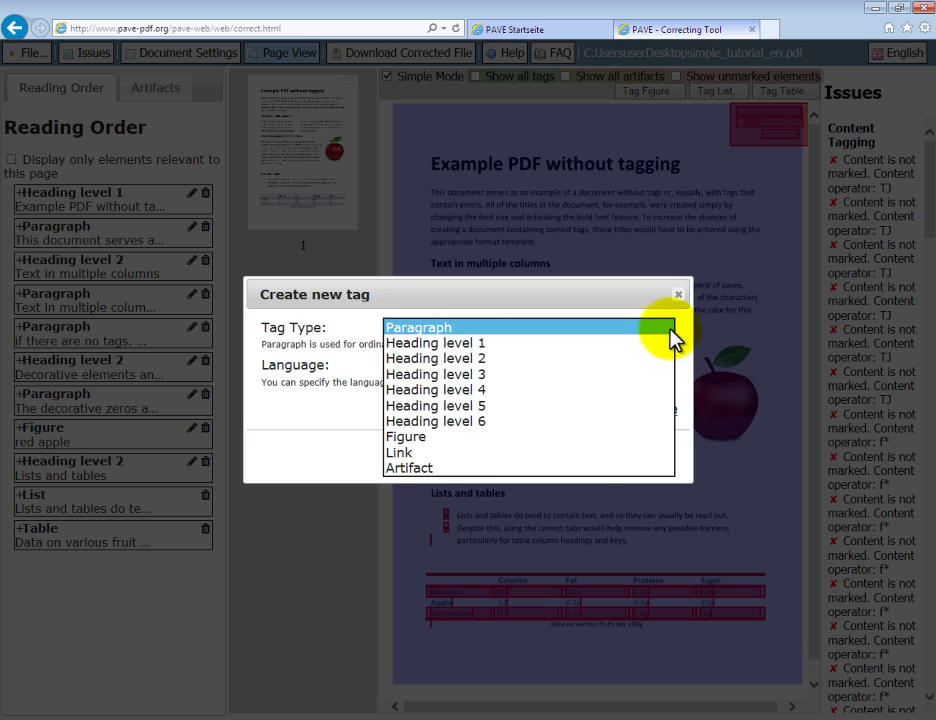
{"action": "left_click", "coordinate": [442, 468]}
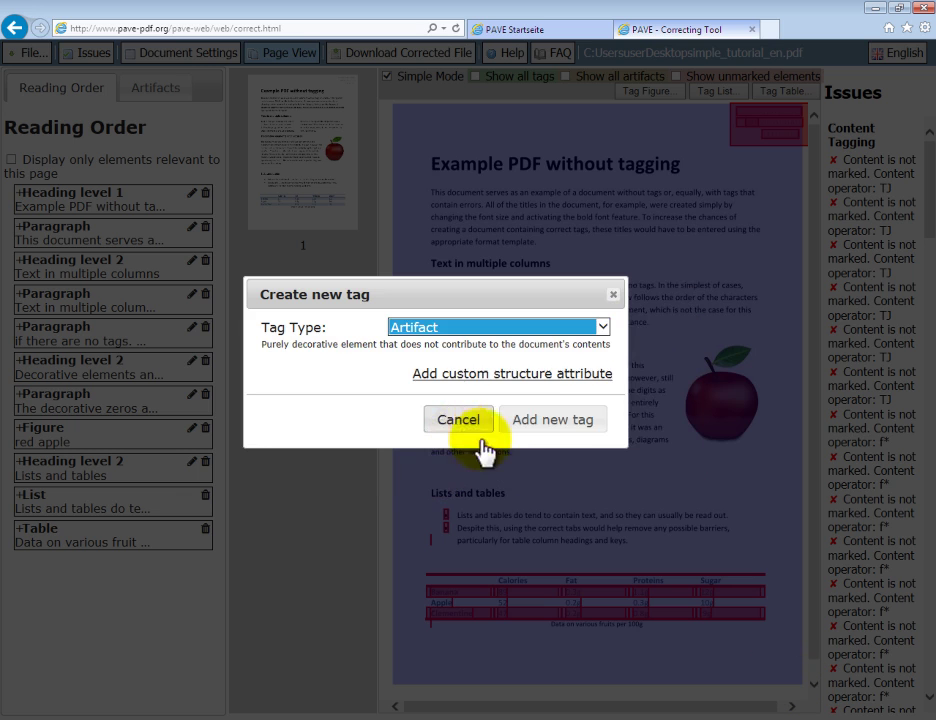
{"action": "left_click", "coordinate": [550, 430]}
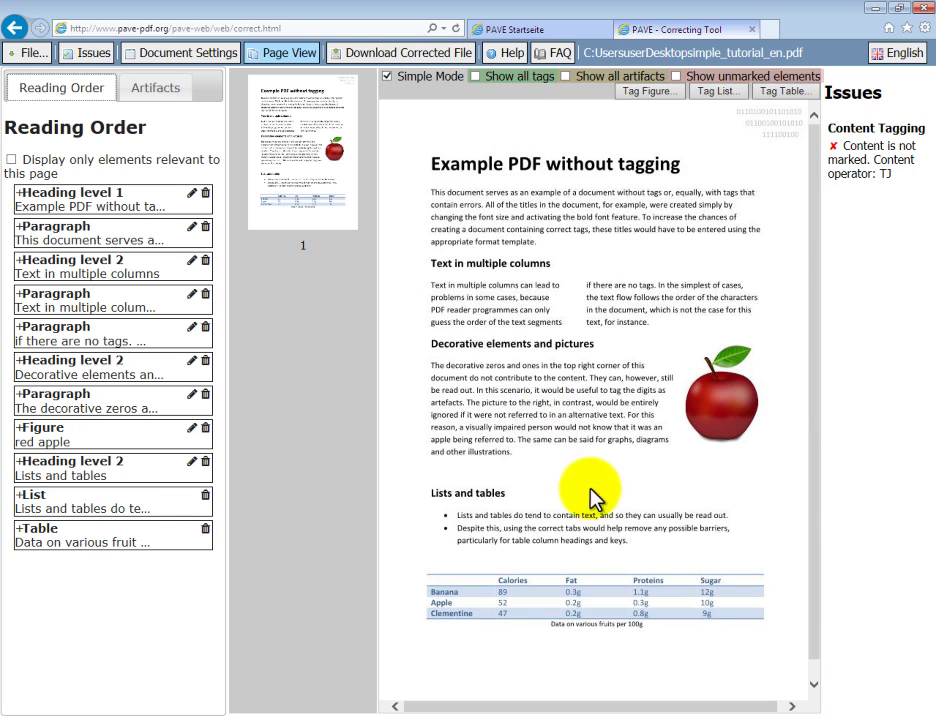
Step: Mark the top-right binary digits as an Artifact, leaving zero issues, and go to the download page
{"action": "left_click", "coordinate": [853, 176]}
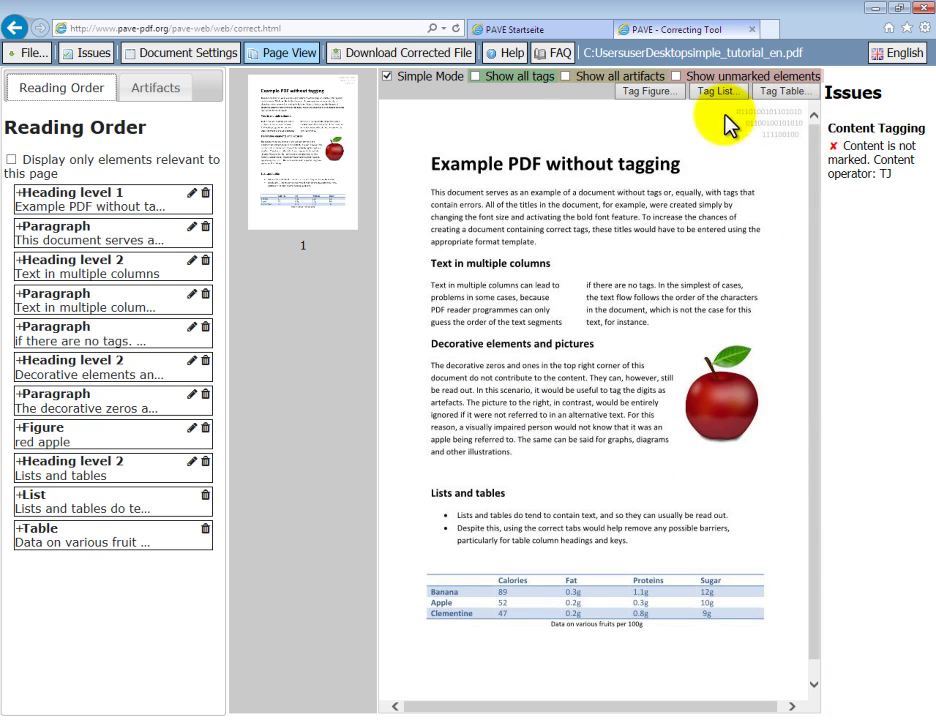
{"action": "mouse_move", "coordinate": [725, 108]}
{"action": "left_mouse_down"}
{"action": "mouse_move", "coordinate": [788, 115]}
{"action": "mouse_move", "coordinate": [815, 161]}
{"action": "left_mouse_up"}
{"action": "left_click", "coordinate": [669, 328]}
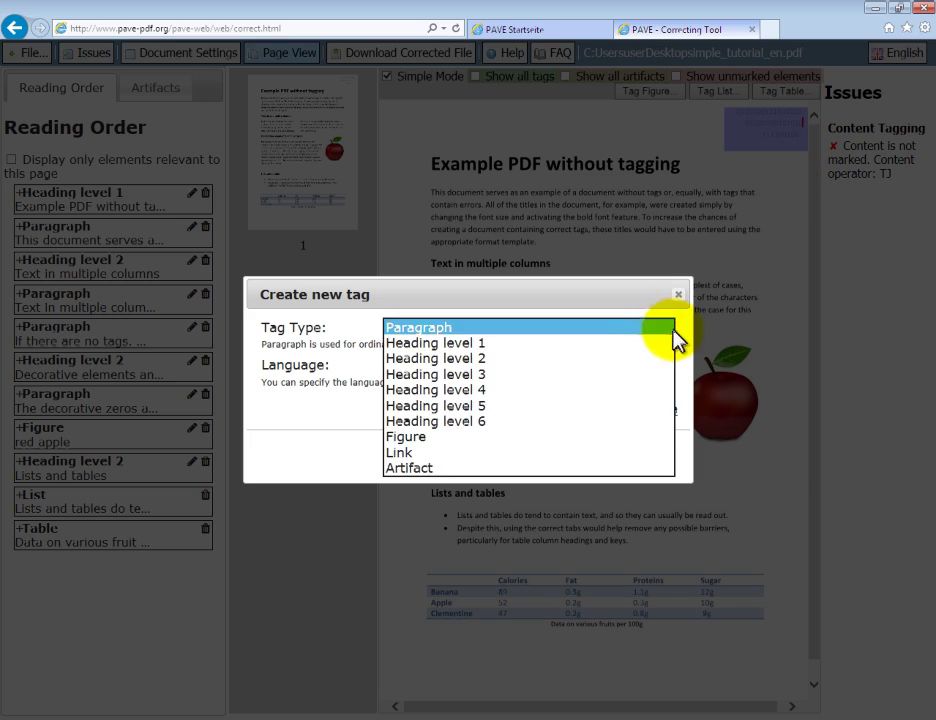
{"action": "left_click", "coordinate": [414, 467]}
{"action": "left_click", "coordinate": [553, 424]}
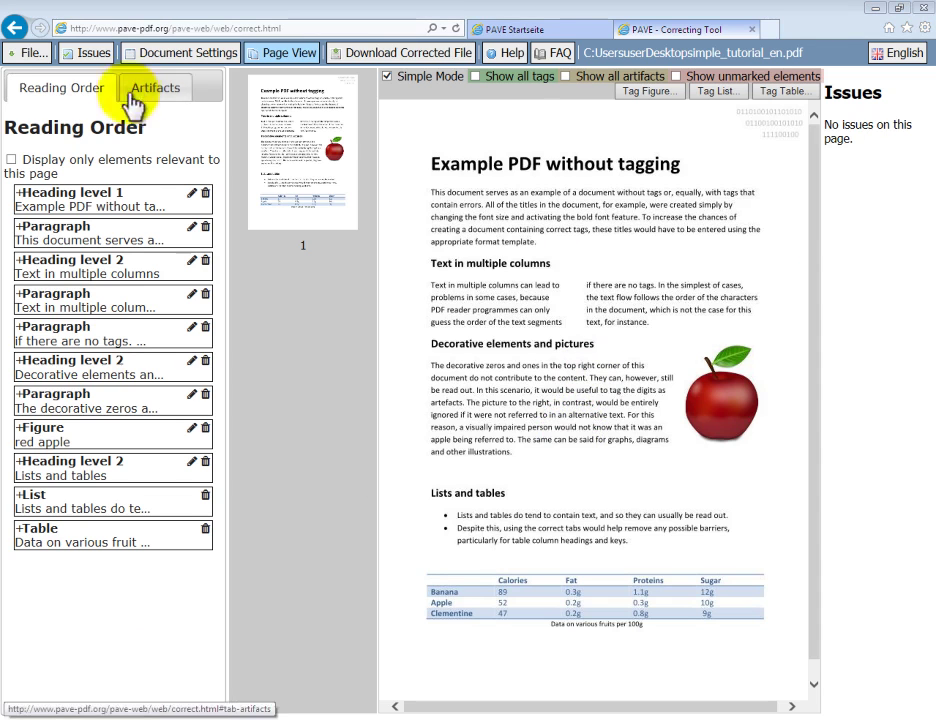
{"action": "left_click", "coordinate": [128, 196]}
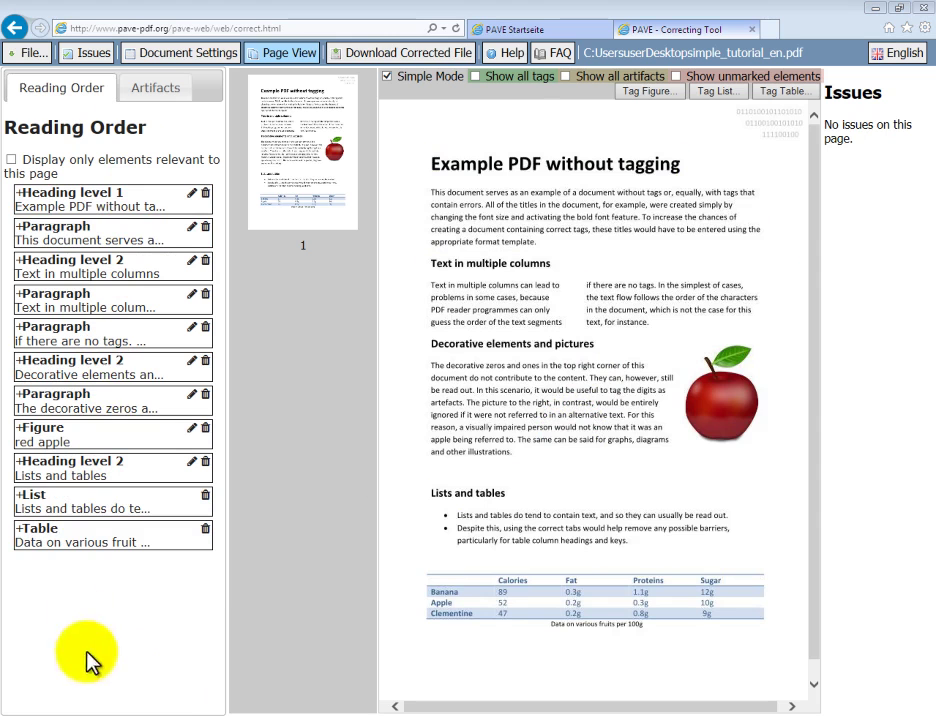
{"action": "left_click", "coordinate": [394, 58]}
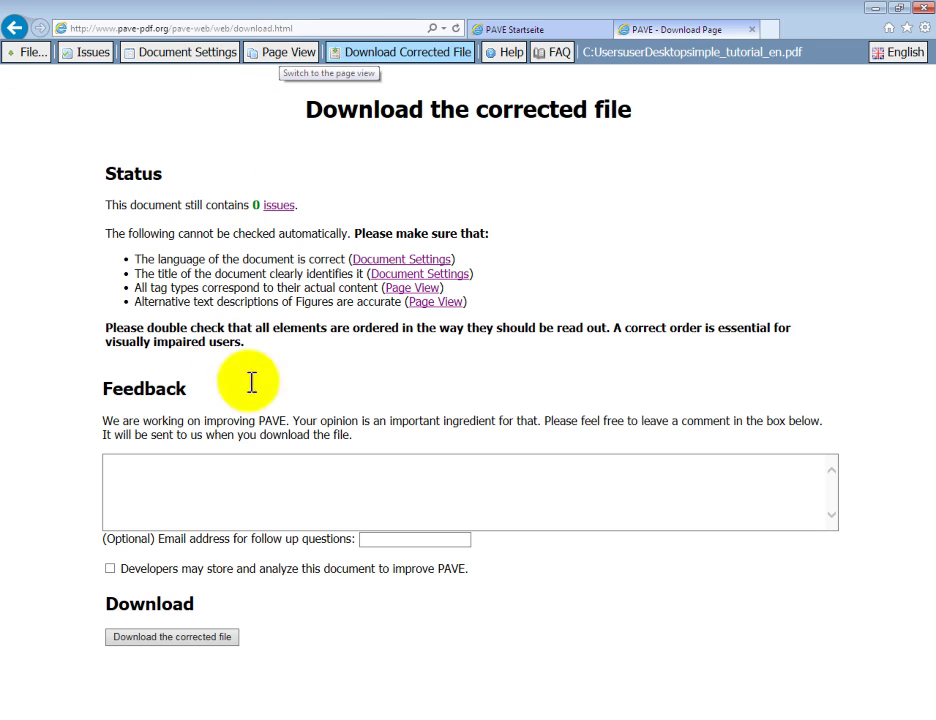
Step: Download the corrected PDF reporting 0 issues and open it
{"action": "left_click", "coordinate": [166, 637]}
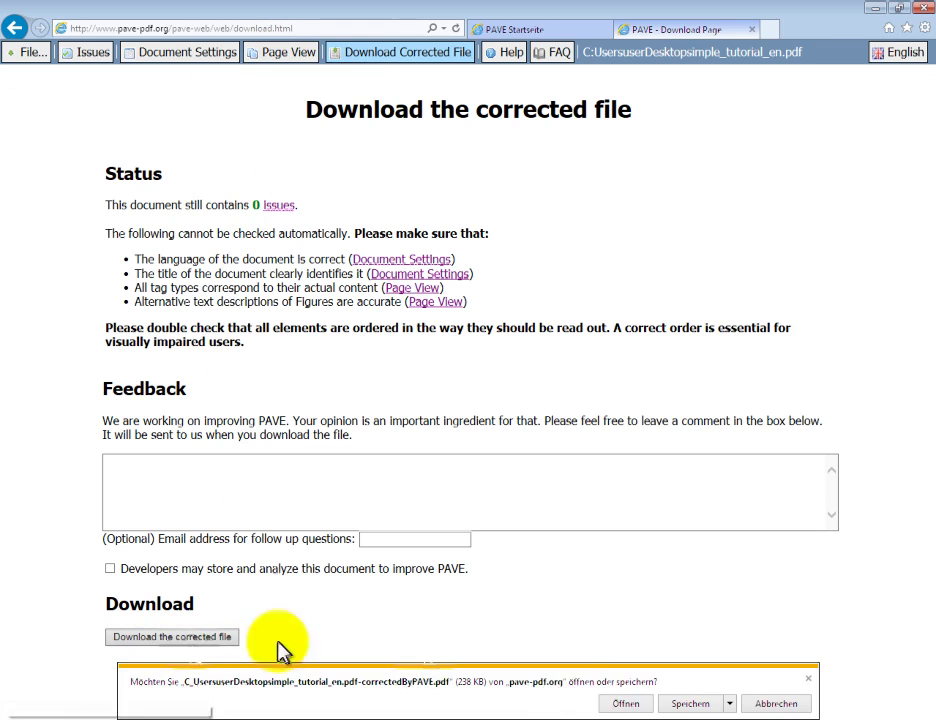
{"action": "left_click", "coordinate": [621, 705]}
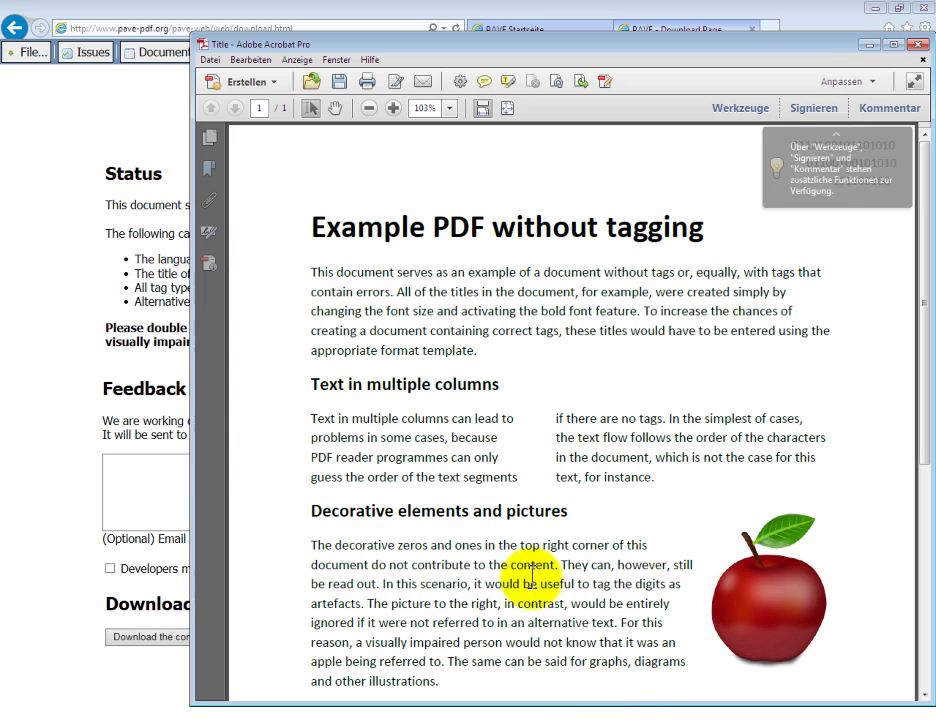